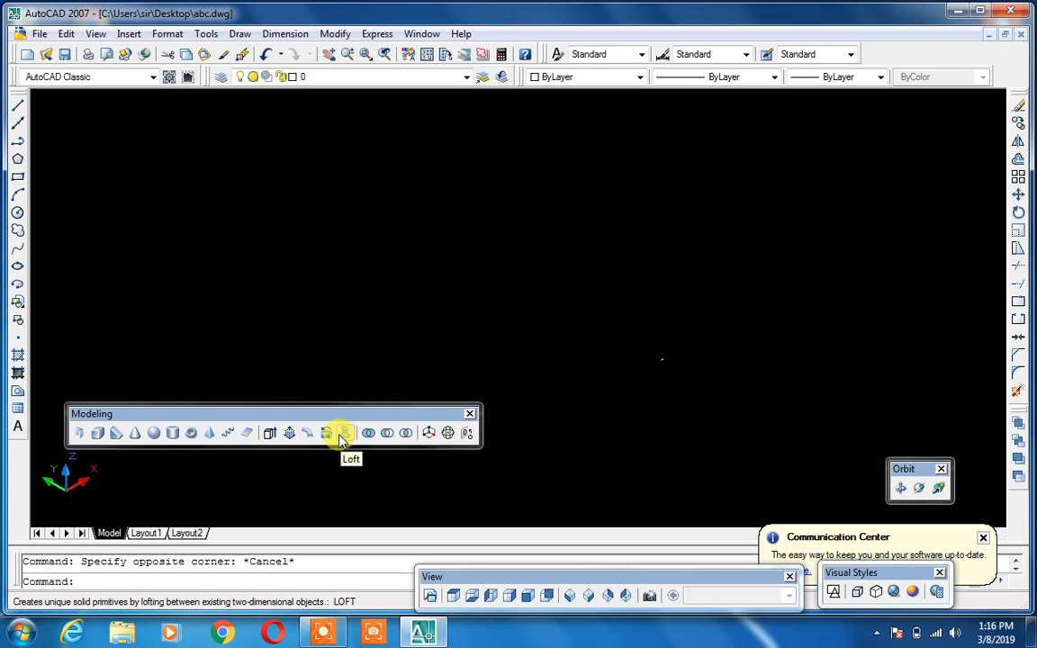
Step: Switch to the top view and erase the small leftover object from the drawing
left_click_drag(360, 412, 356, 477)
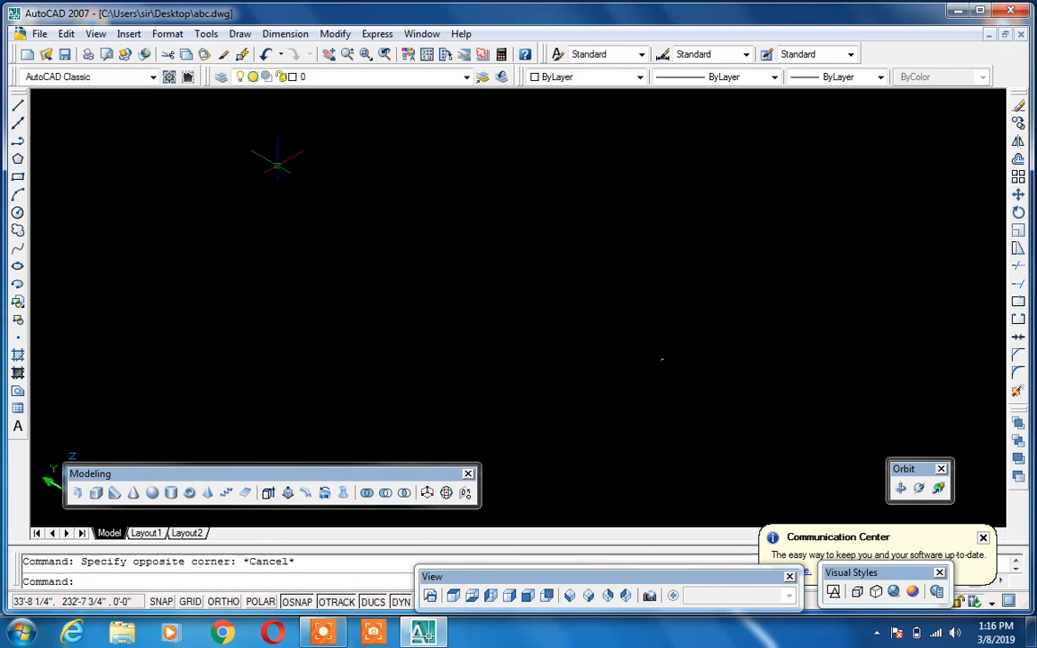
left_click(456, 598)
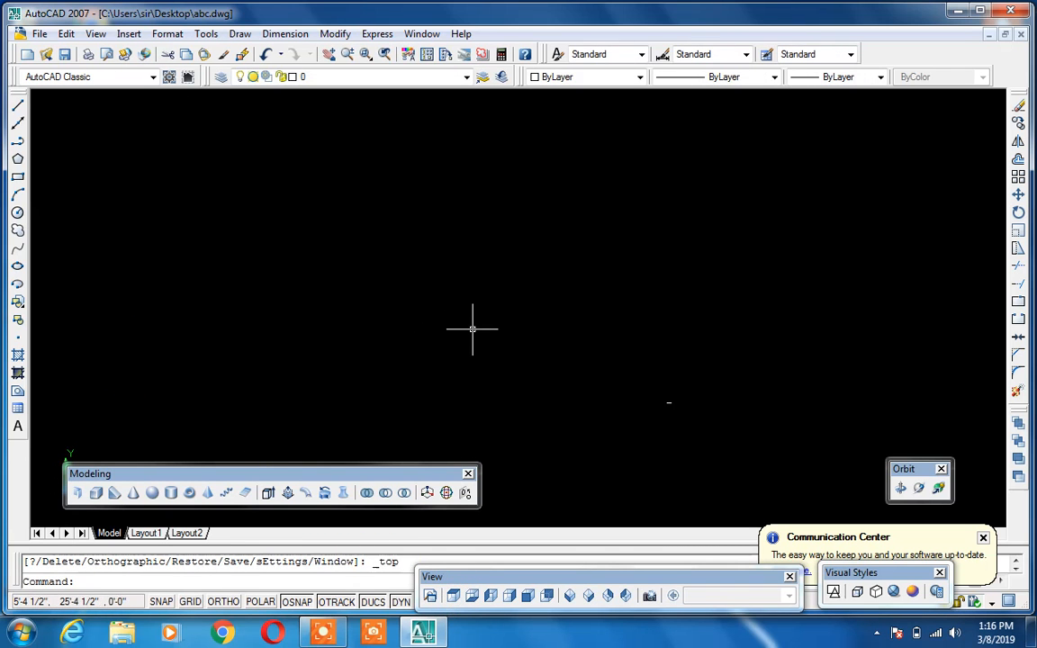
left_click(747, 352)
left_click(639, 418)
key("Delete")
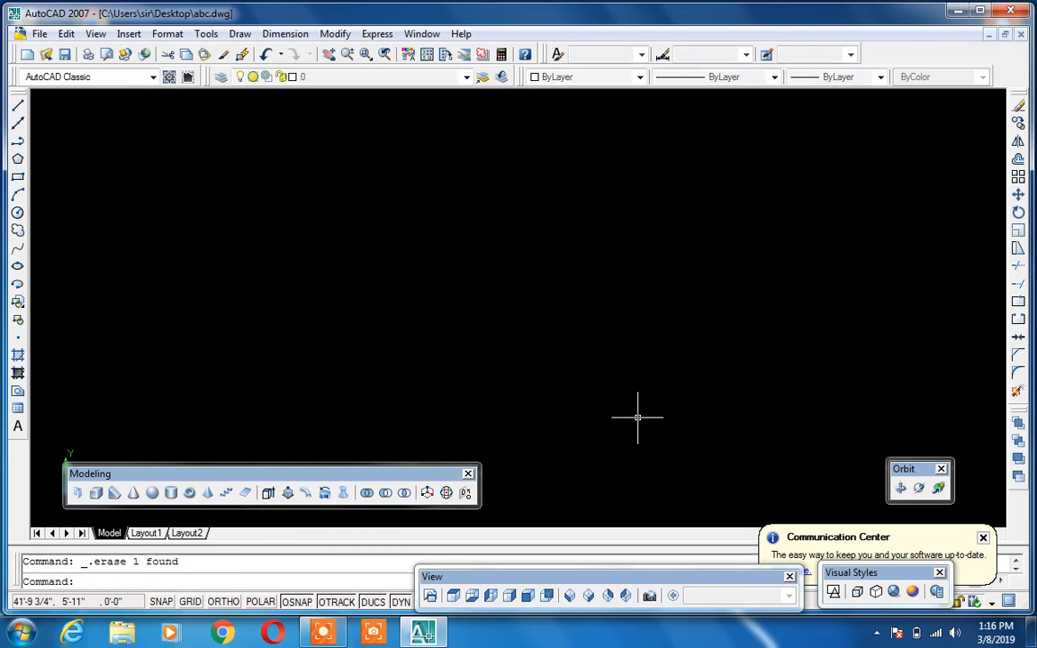
Step: Draw a 10' by 10' square with the Rectangle command
type("rec")
key("Return")
left_click(528, 187)
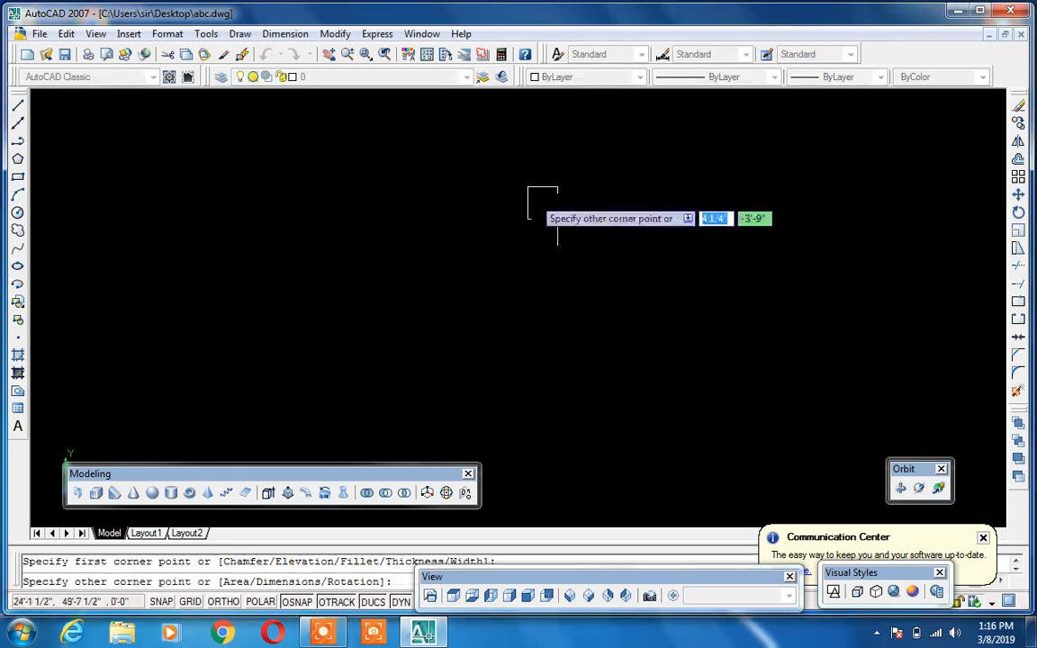
type("10")
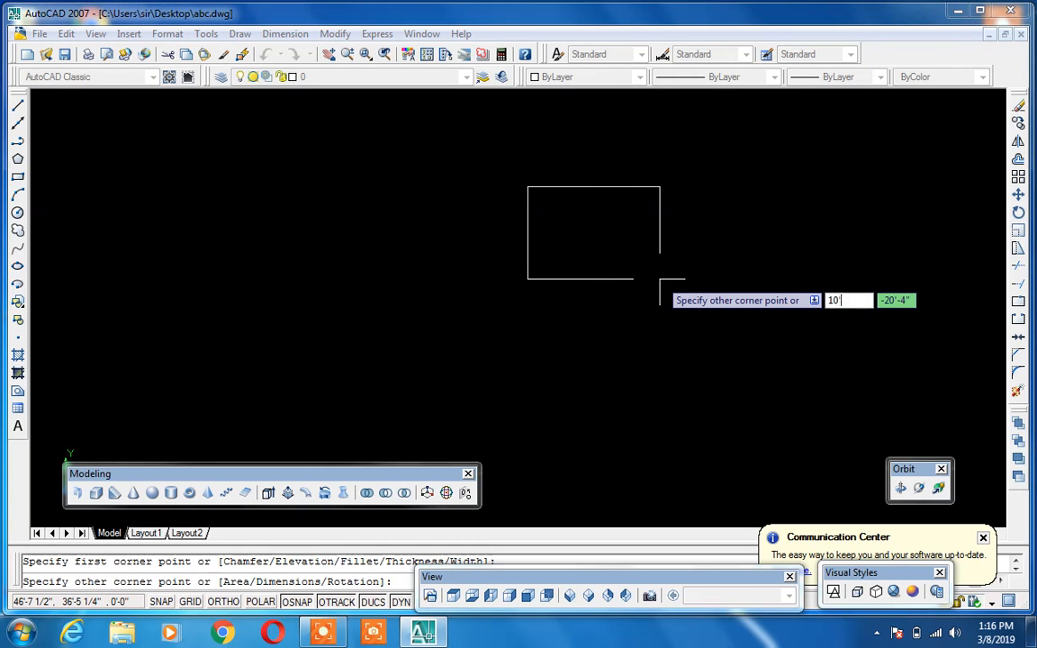
key("Tab")
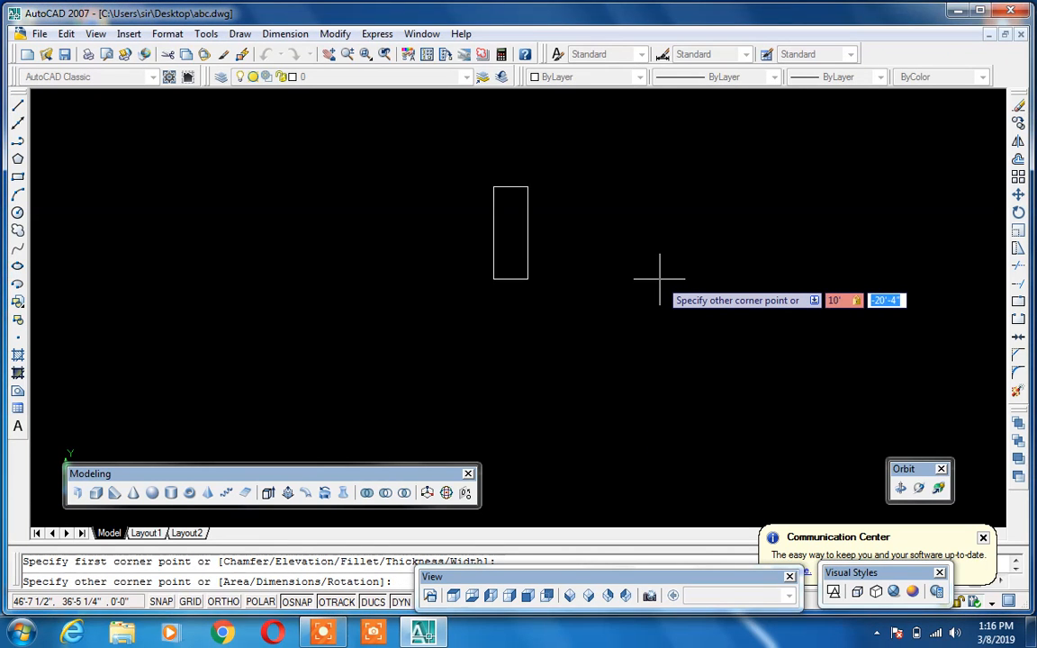
type("10")
key("Return")
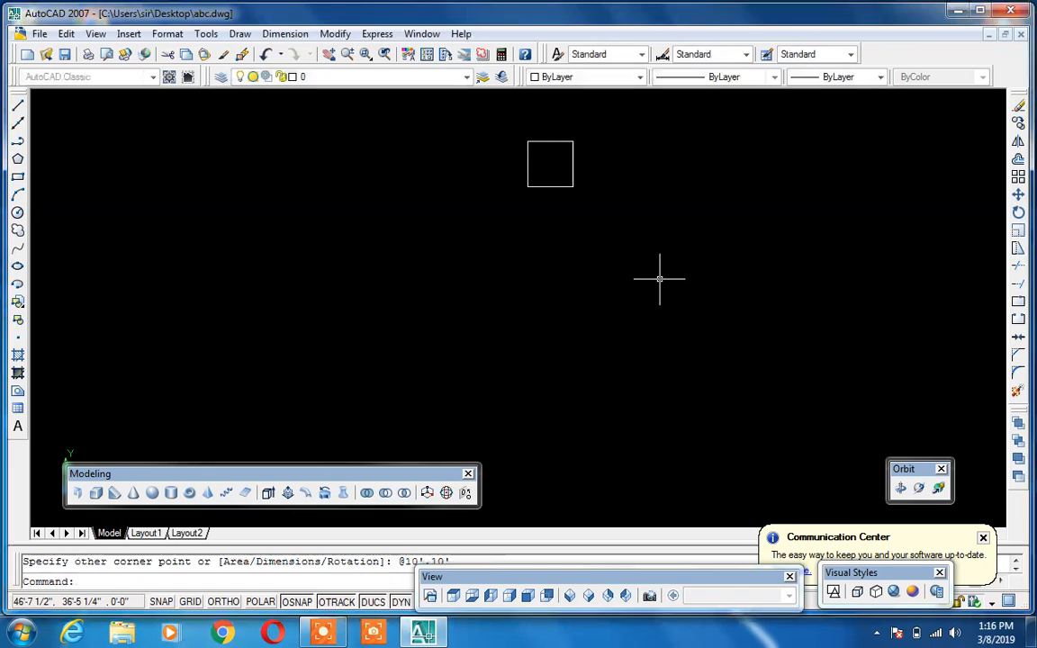
Step: Draw a two-point (2P) circle inside the square, spanning the midpoints of its lower and upper sides
type("p")
key("Return")
left_click_drag(587, 111, 600, 225)
scroll(599, 223, "up", 4)
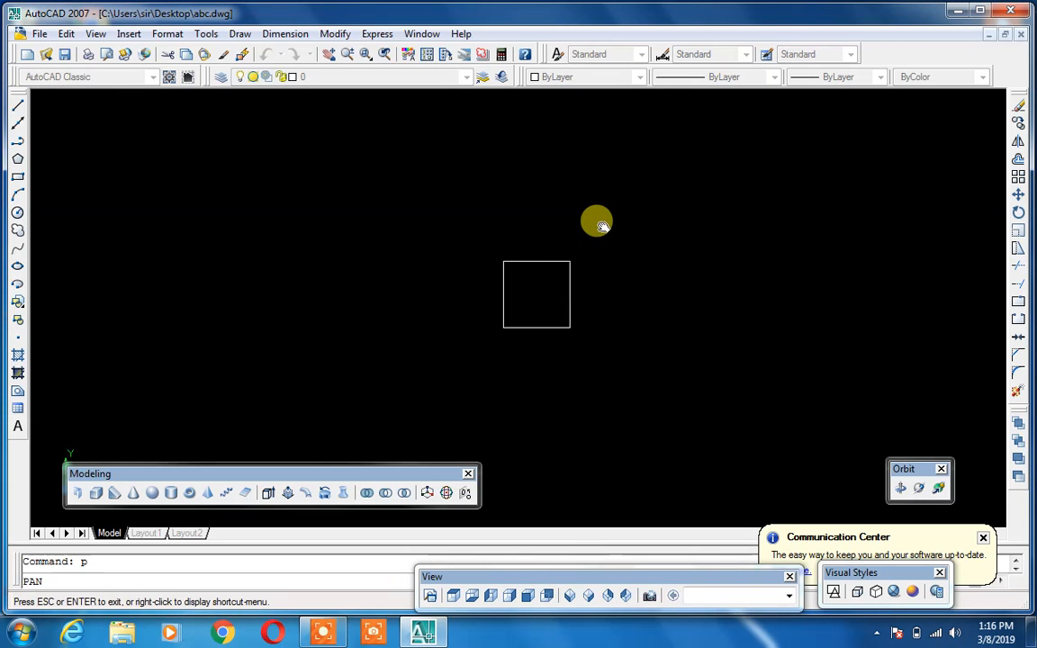
key("Escape")
type("c")
key("Return")
left_click(469, 341)
type("29")
key("Return")
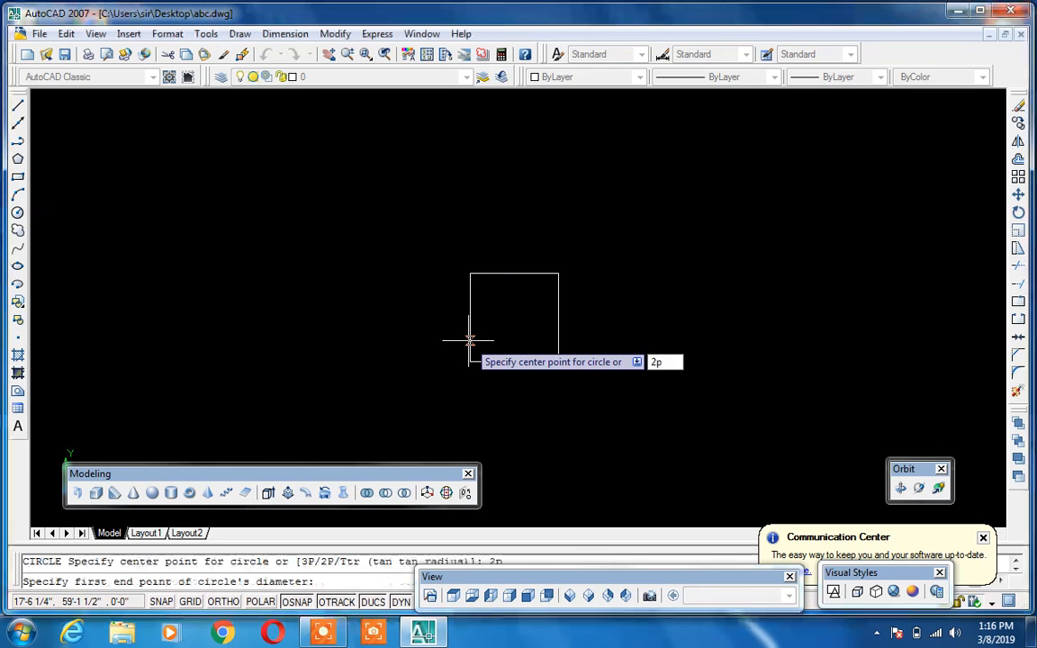
left_click(513, 361)
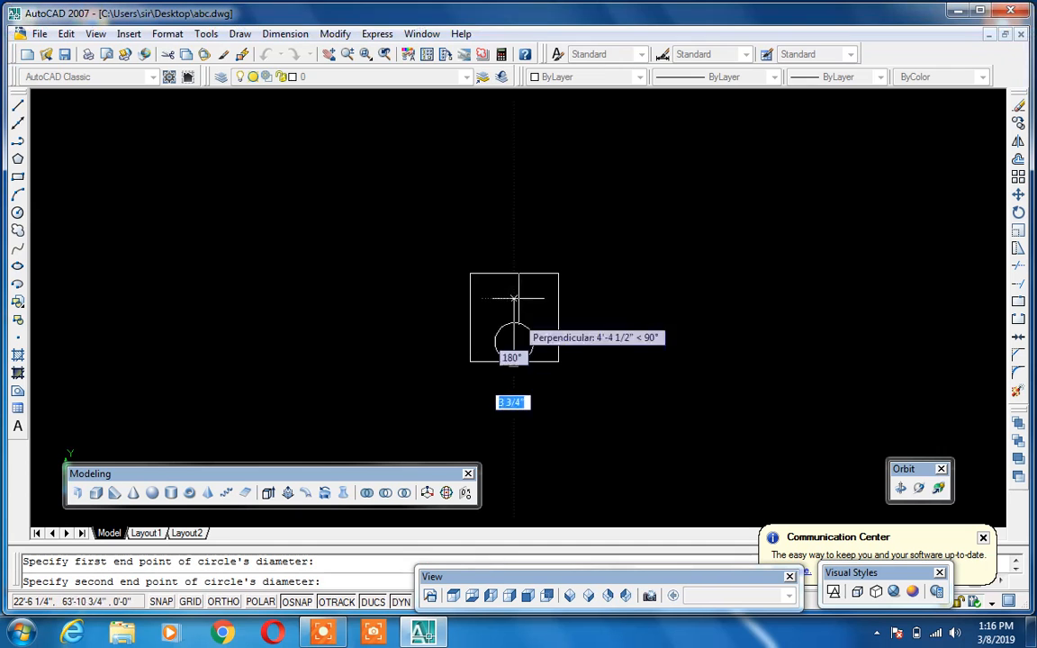
left_click(515, 273)
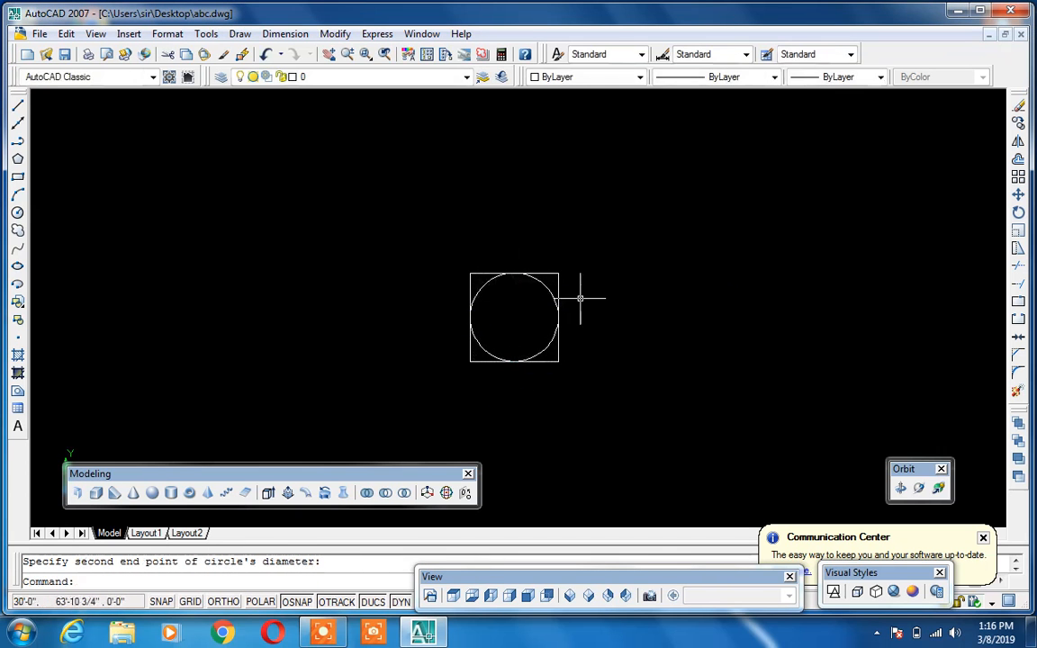
Step: Draw a small rectangle near the centre of the inscribed circle
scroll(580, 298, "up", 3)
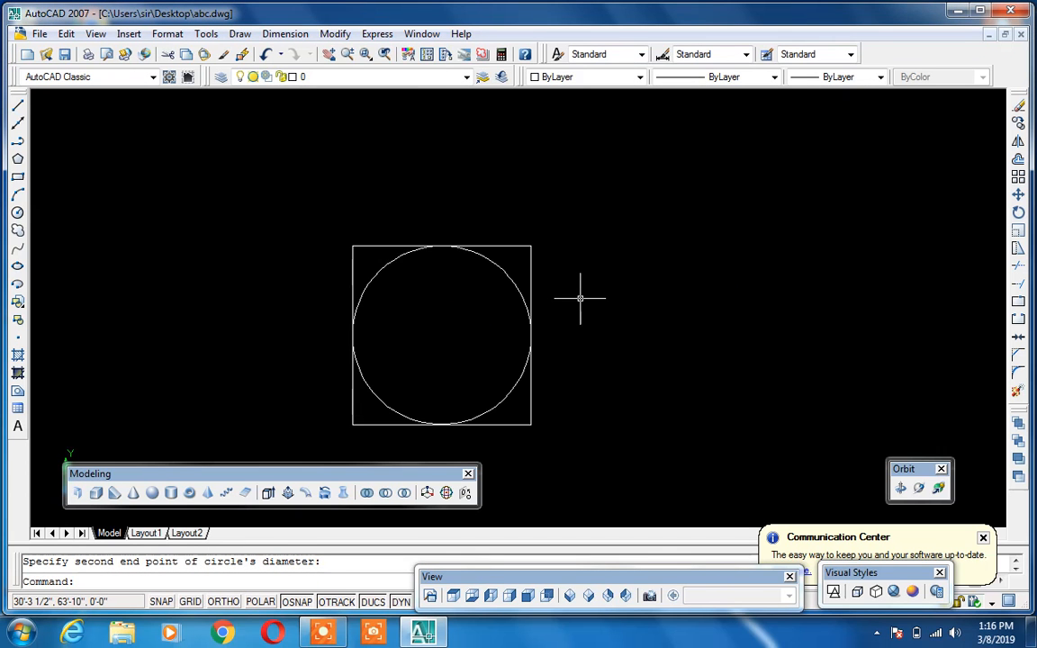
type("rec")
key("Return")
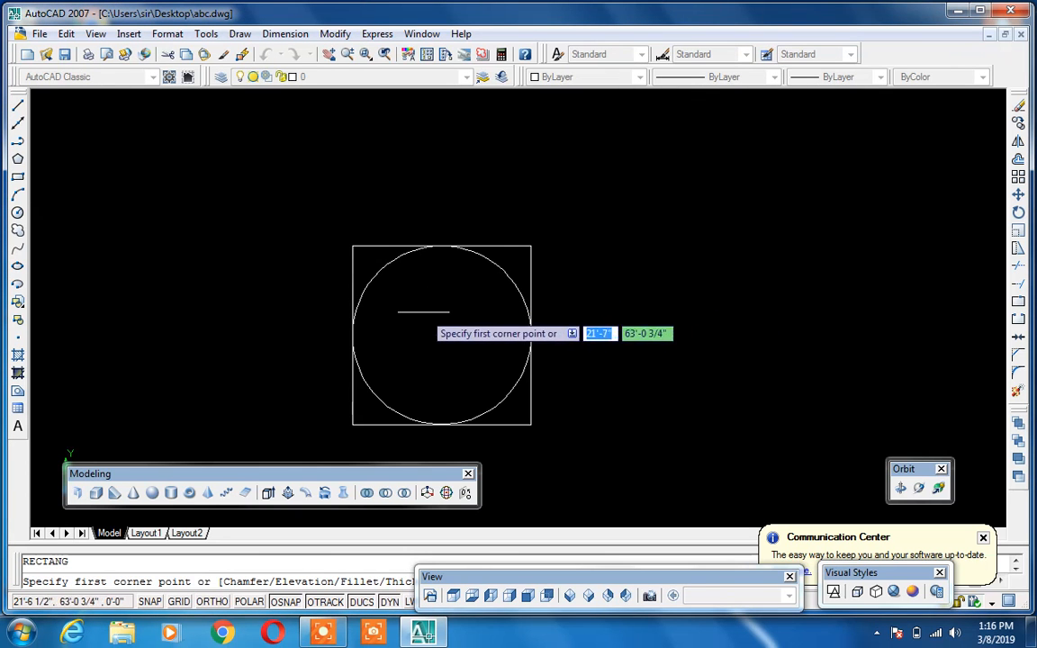
left_click(423, 317)
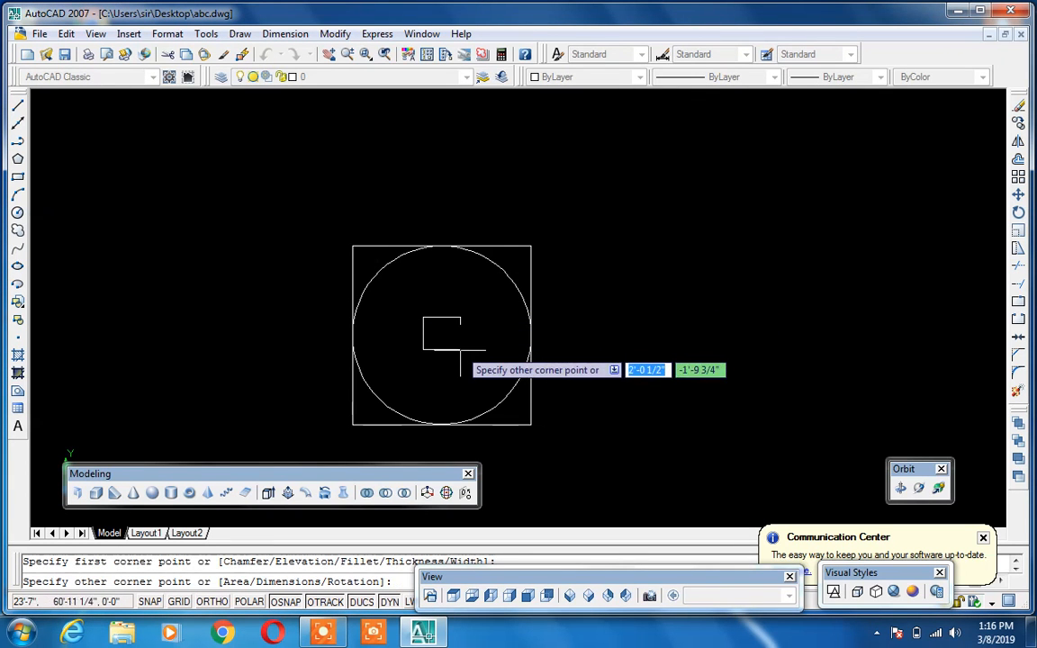
left_click(467, 356)
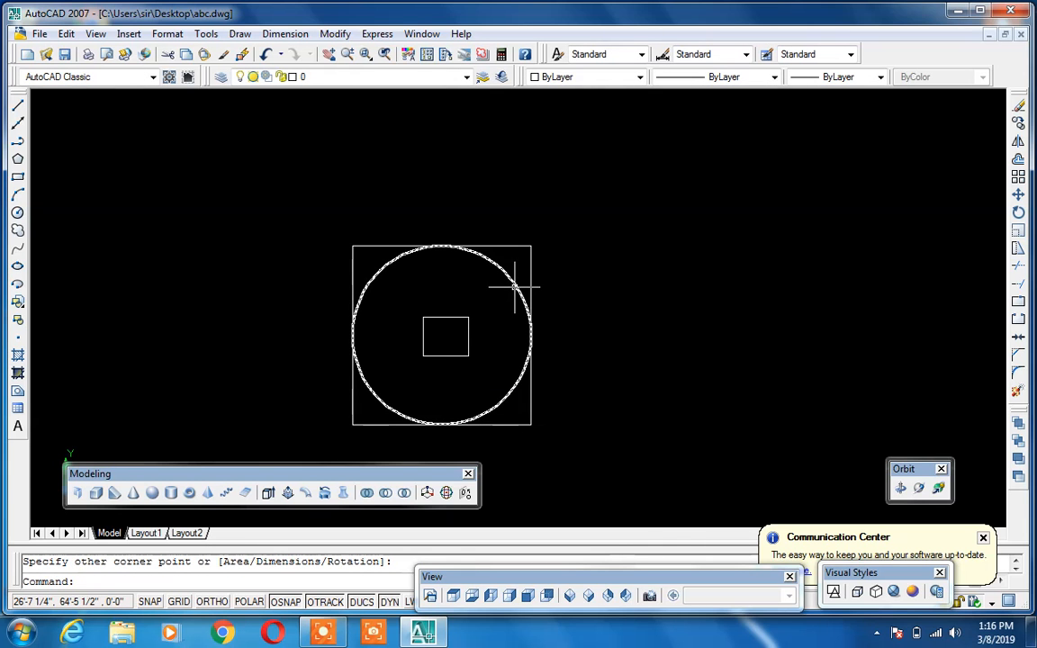
Step: Draw a circle with a radius of about 6'-1", concentric with the inscribed circle
type("c")
key("Return")
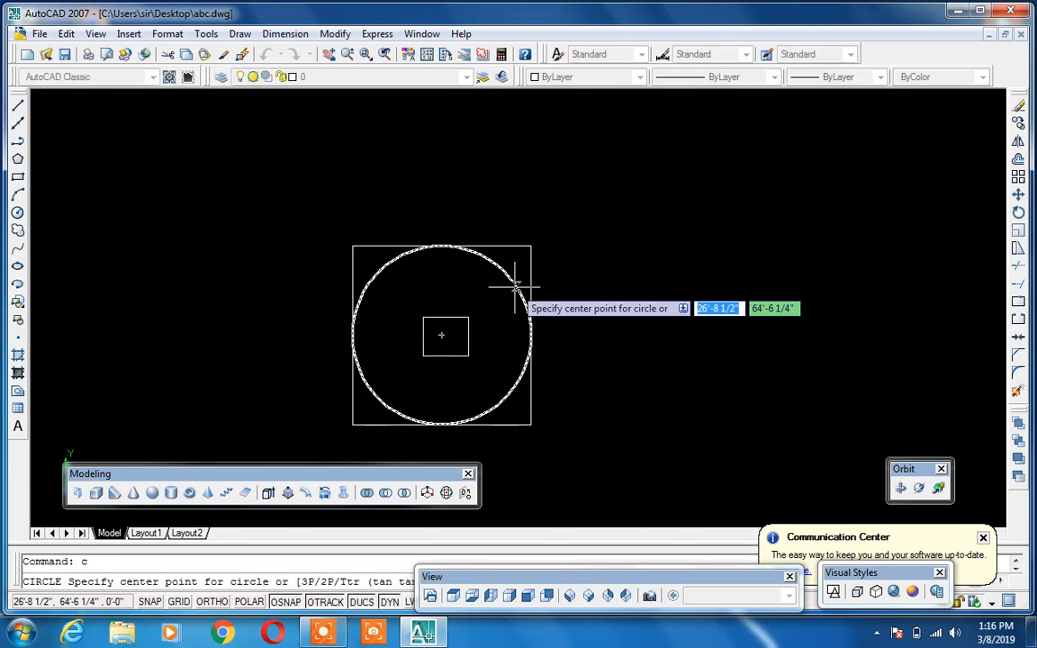
left_click(441, 335)
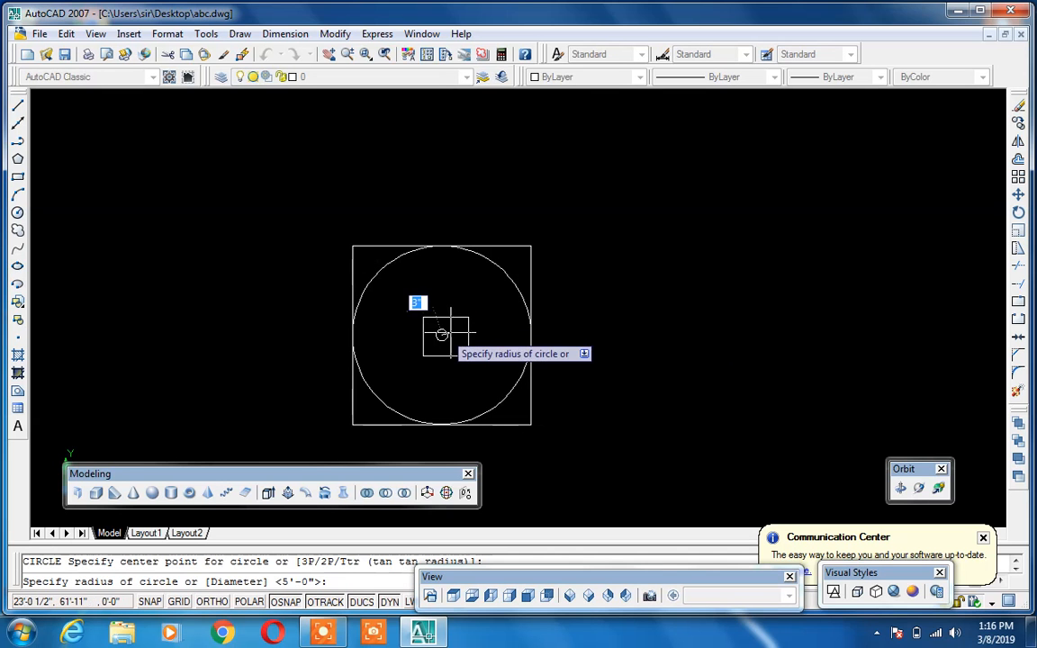
left_click(546, 364)
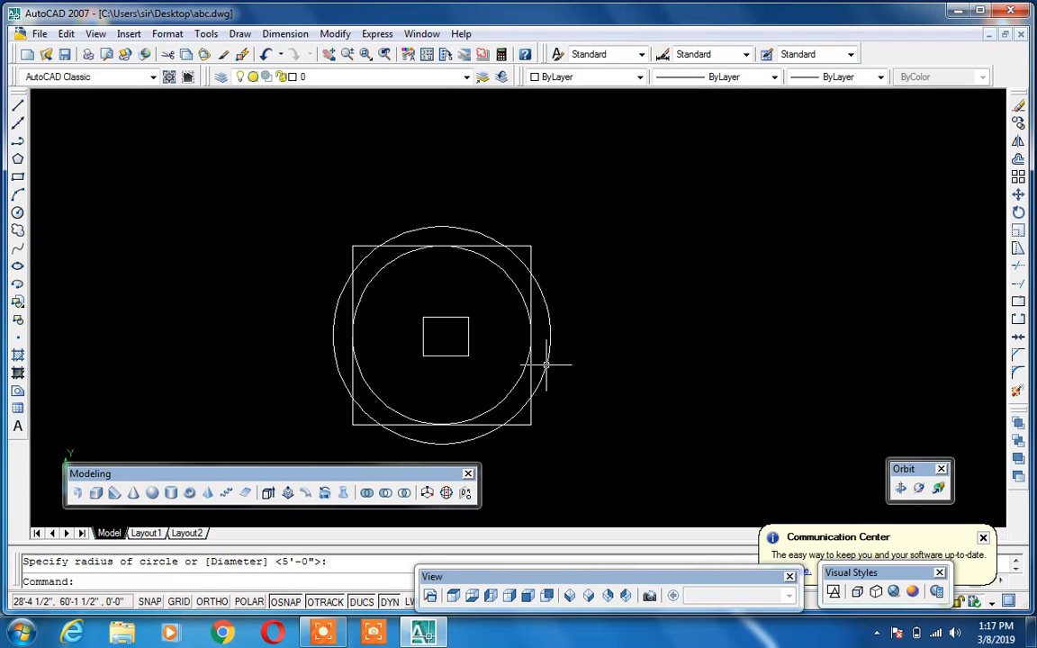
Step: Draw another concentric circle around the existing ones, slightly larger than the outermost circle
key("Return")
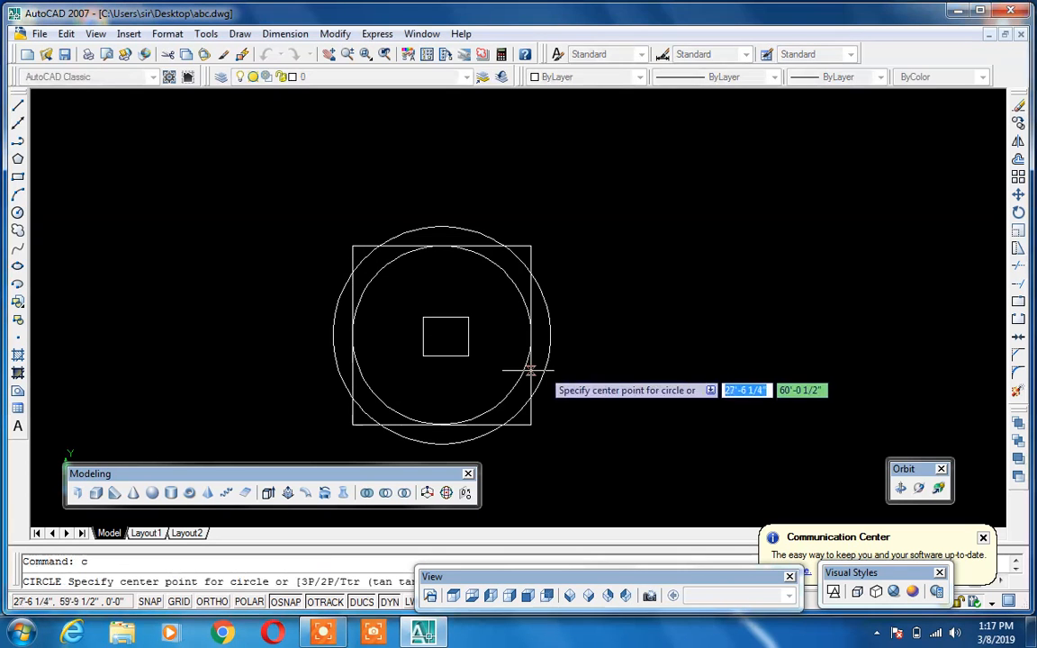
left_click(440, 333)
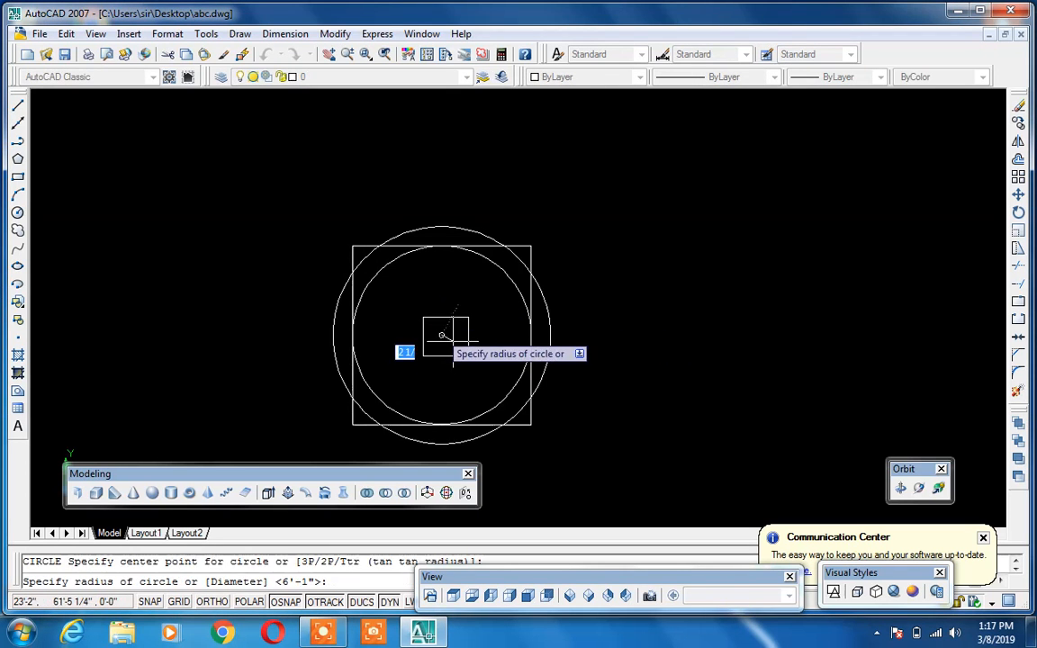
left_click(526, 416)
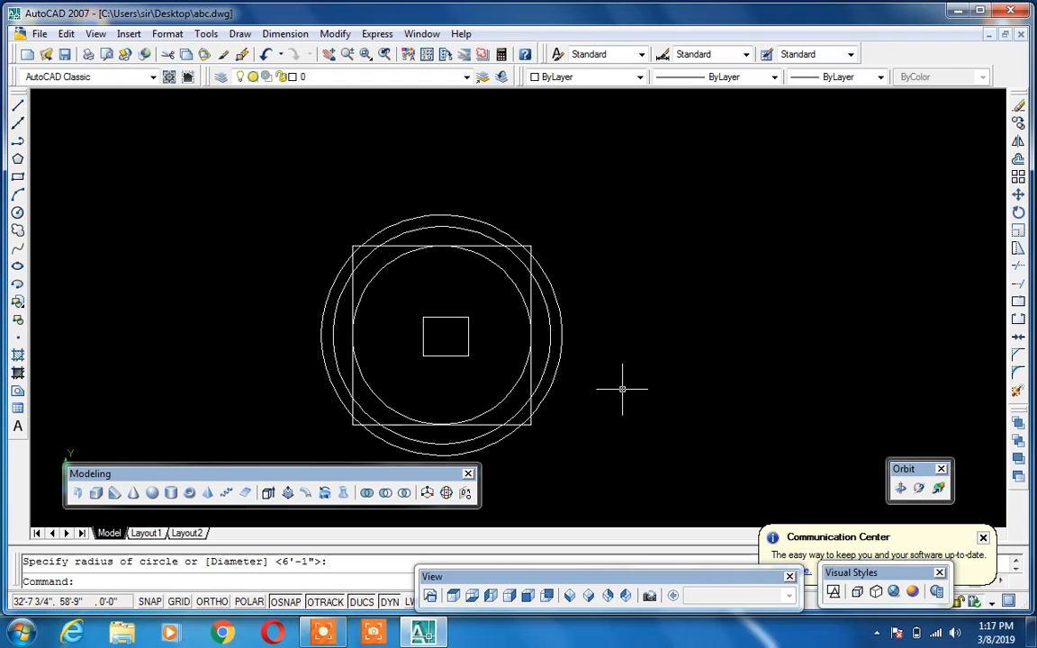
Step: Clear the Modeling toolbar off the drawing area and switch to the southwest isometric view
left_click_drag(364, 482, 313, 583)
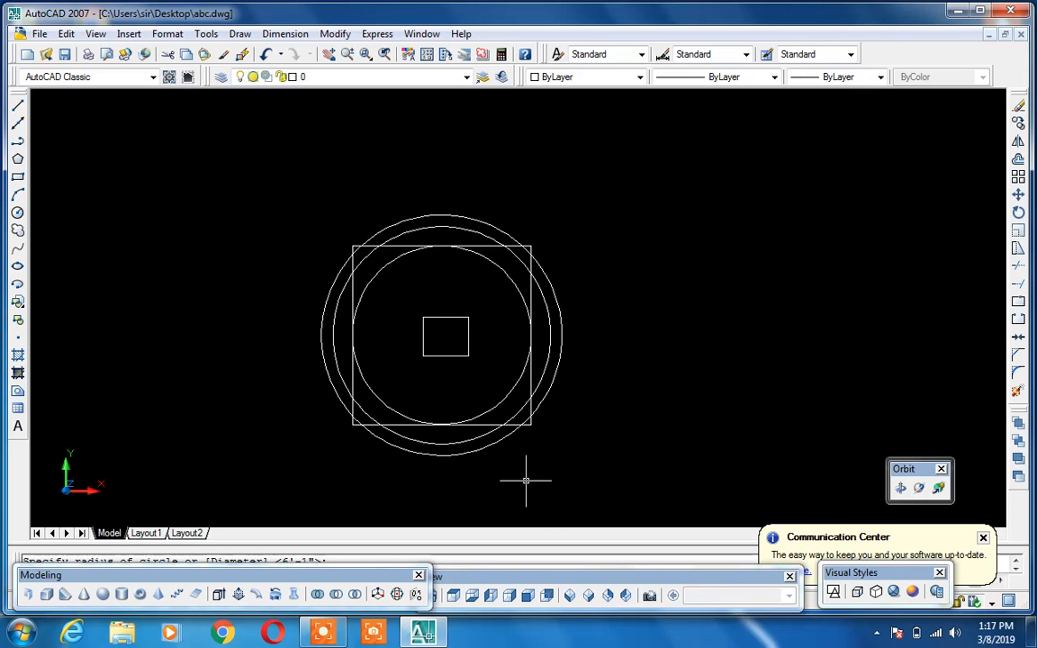
left_click(568, 596)
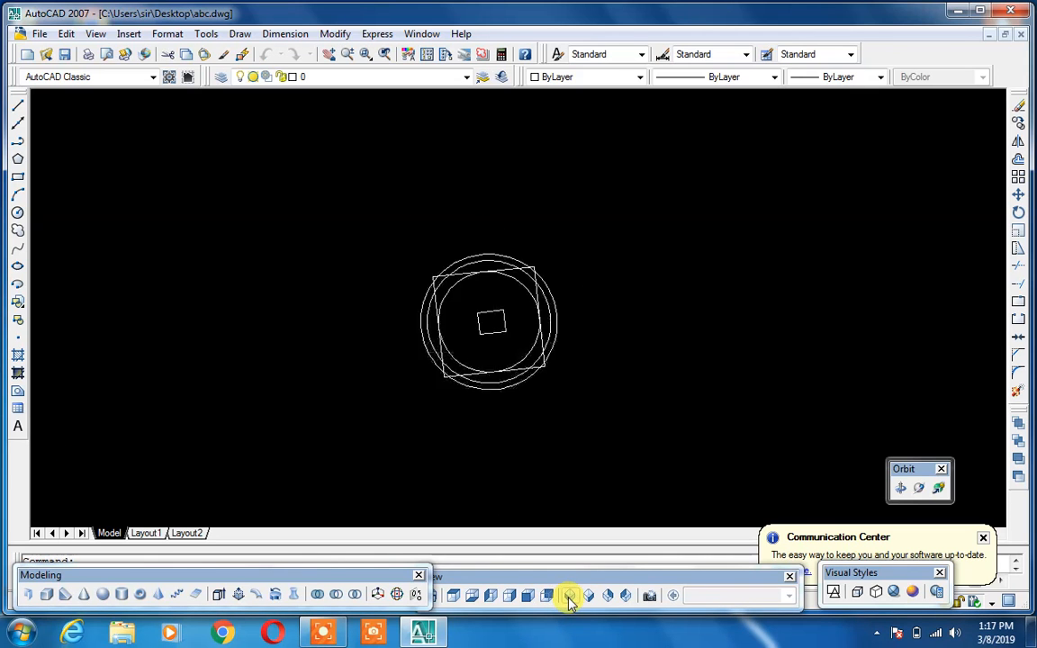
scroll(477, 263, "up", 5)
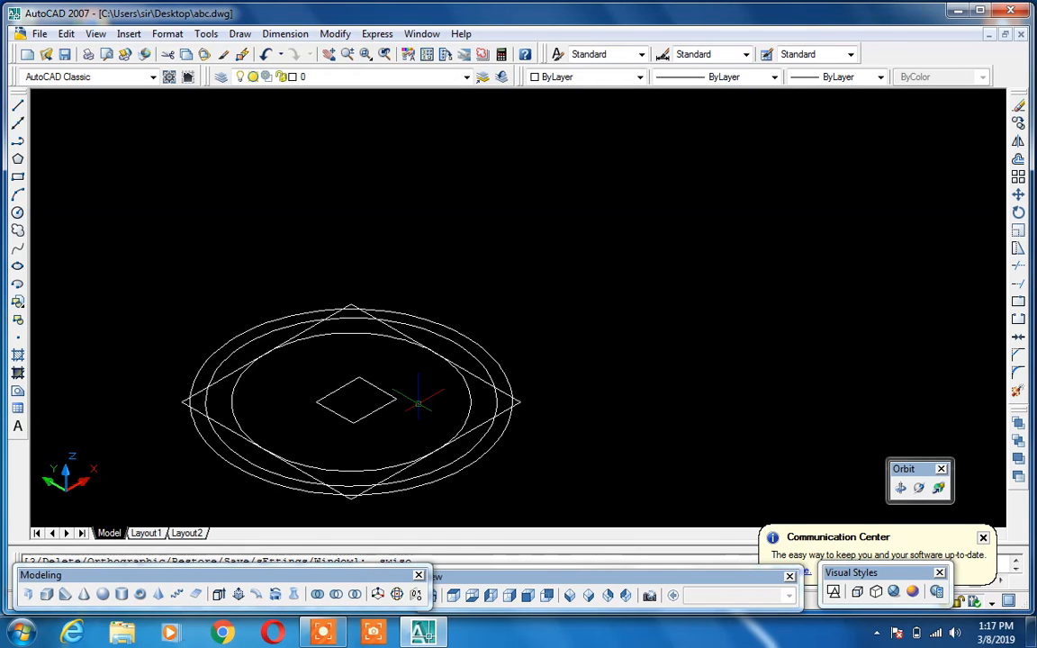
Step: Move the innermost circle 3' upward along Z, using the displacement 0,0,3'
left_click(461, 428)
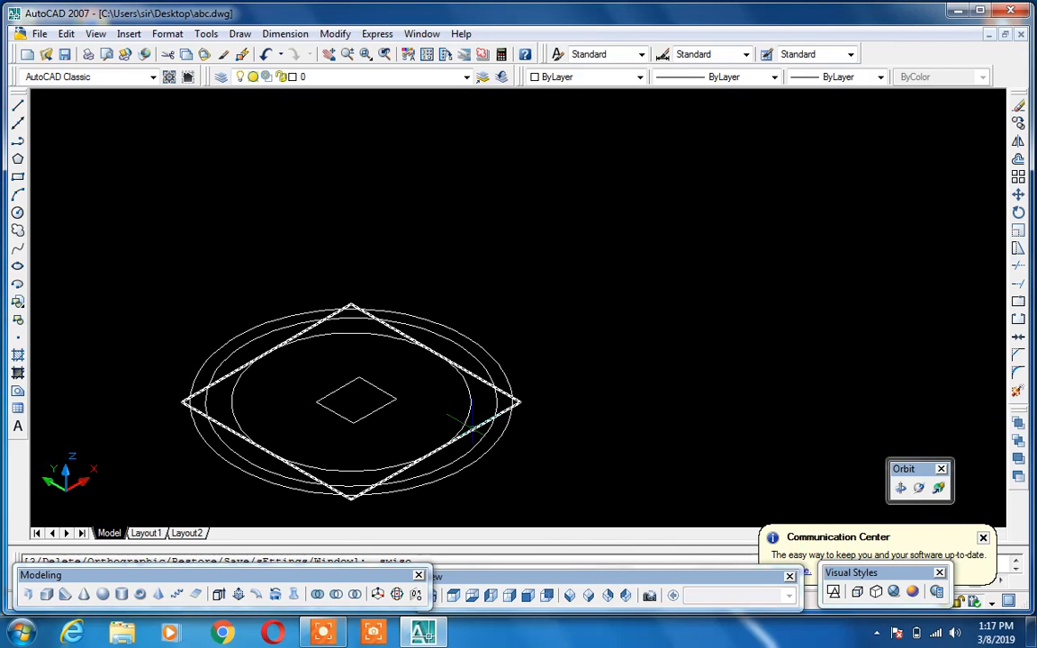
key("Escape")
left_click(464, 417)
type("m")
key("Return")
left_click(465, 423)
key("Return")
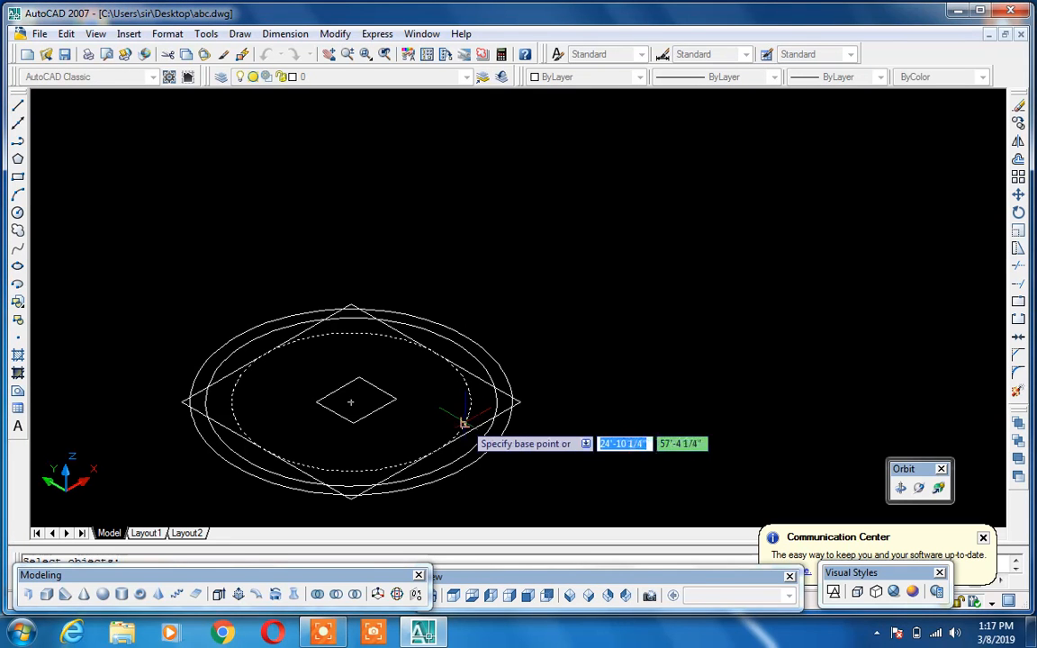
type("0,0,")
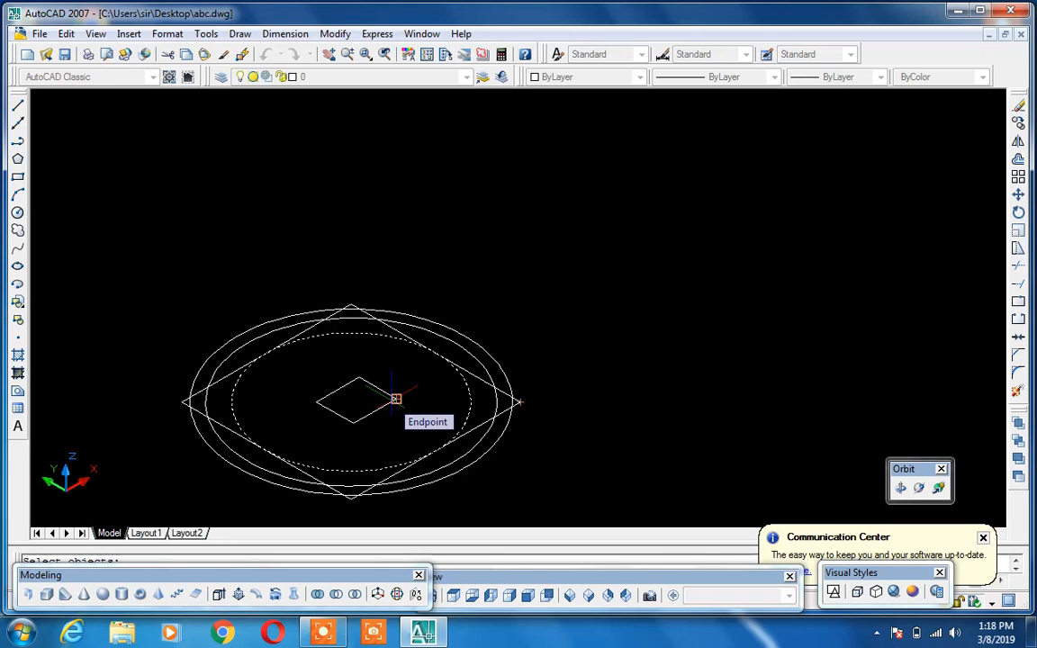
type("3")
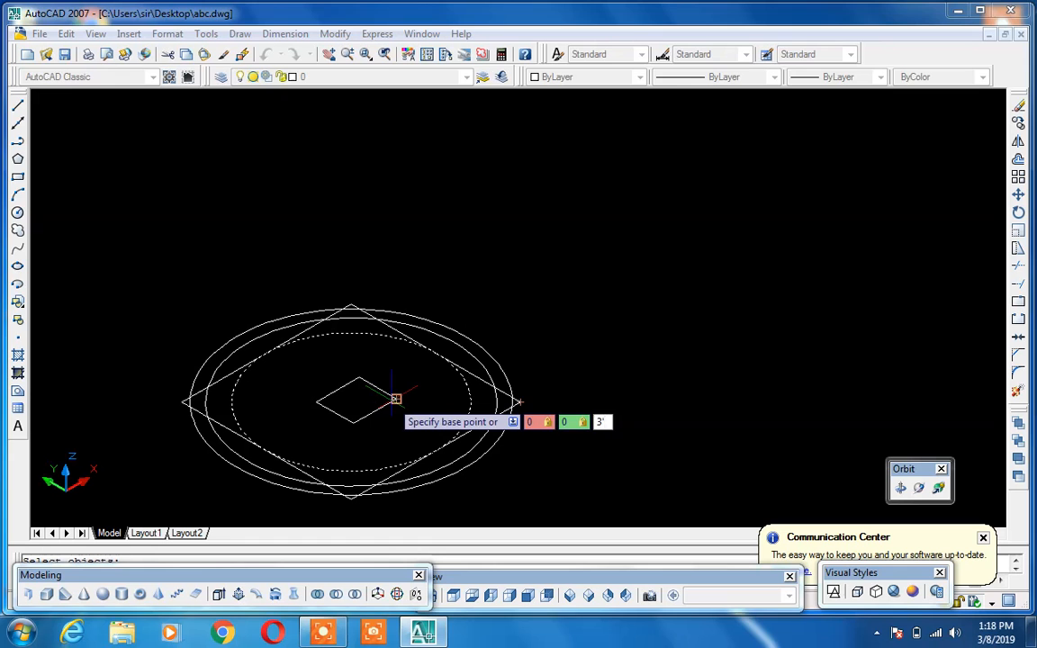
key("Return")
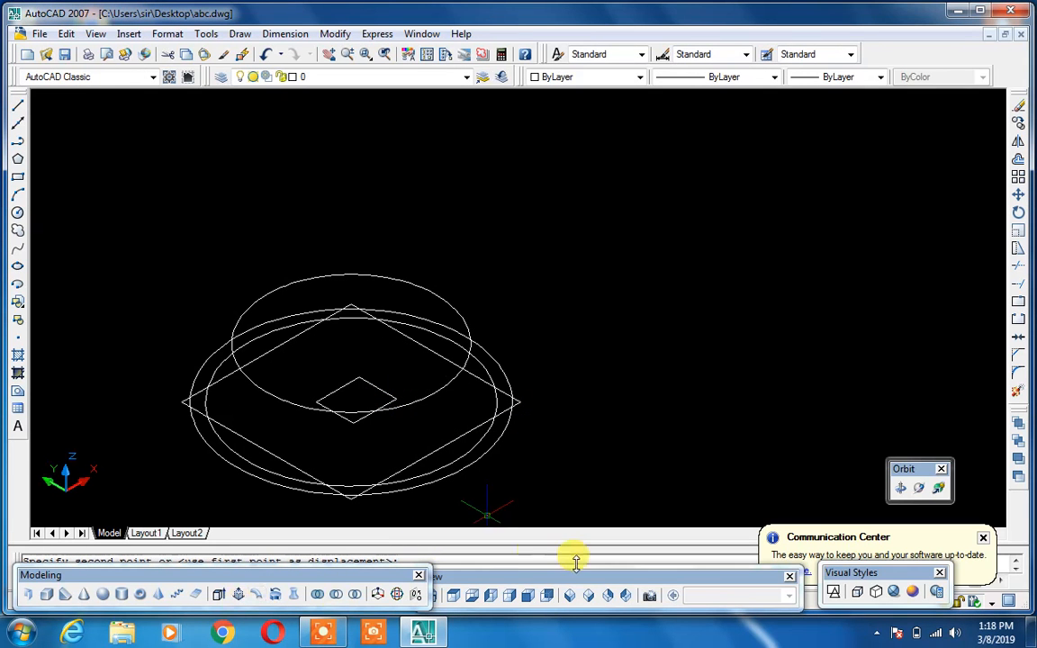
Step: Check the raised circle's height in the front view, and return to the southwest isometric view
left_click(547, 596)
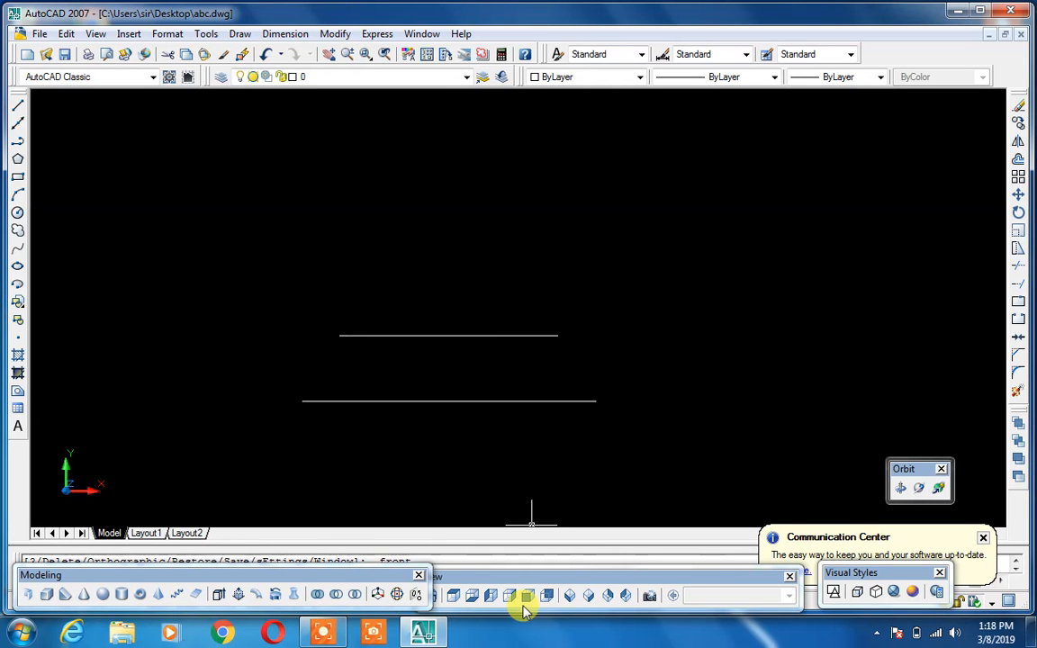
left_click(570, 595)
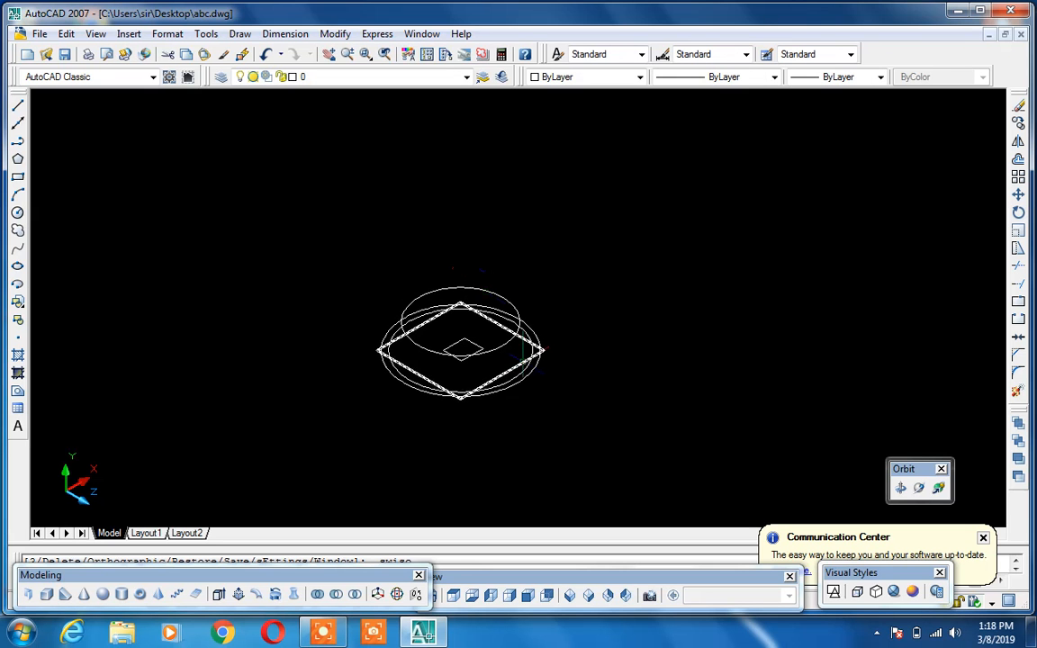
scroll(533, 356, "up", 3)
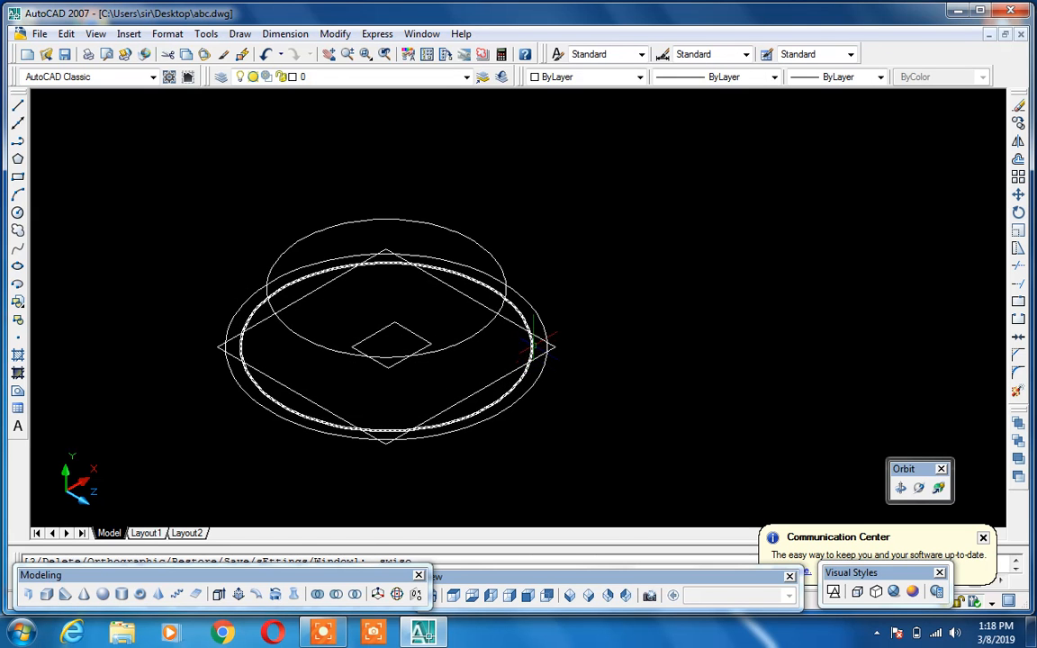
Step: Try to move the middle circle using a value of 4' at the base point prompt
type("m")
key("Return")
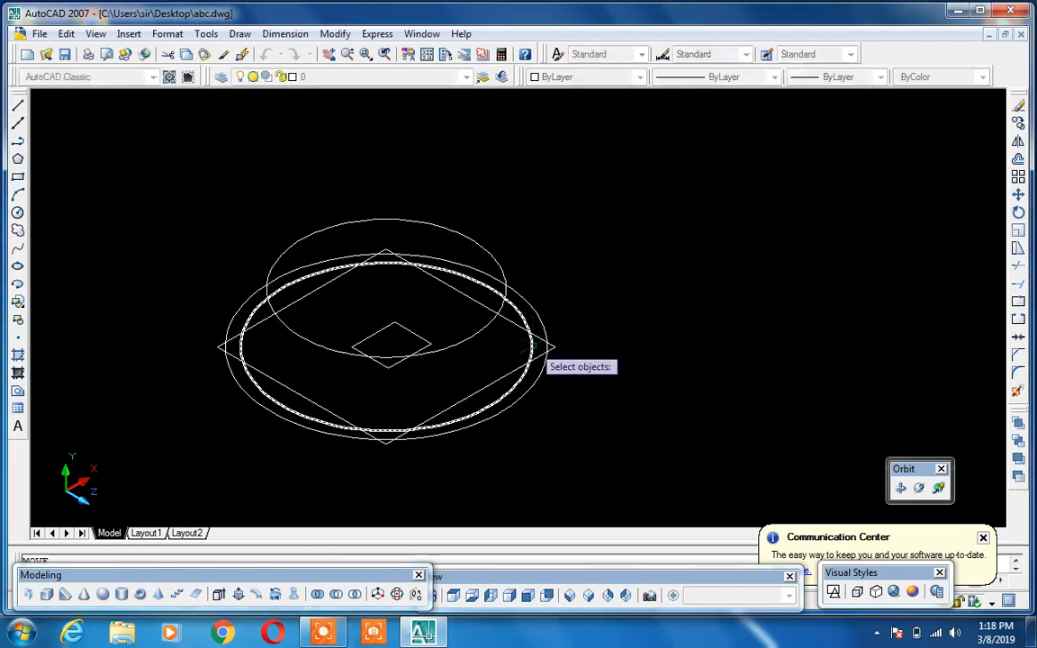
left_click(538, 344)
key("Return")
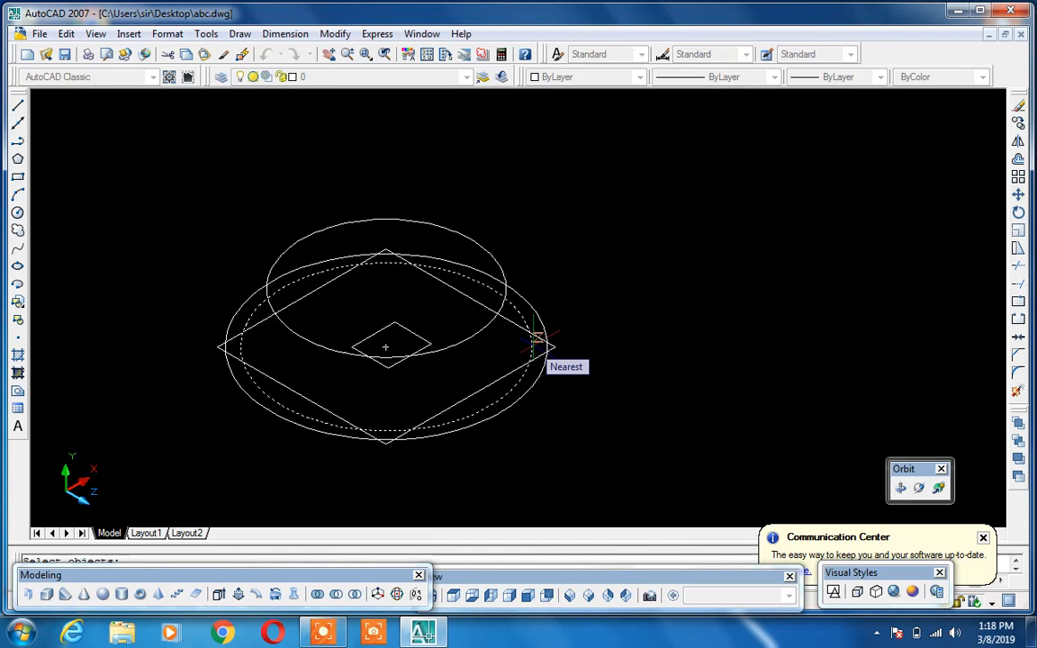
left_click(538, 346)
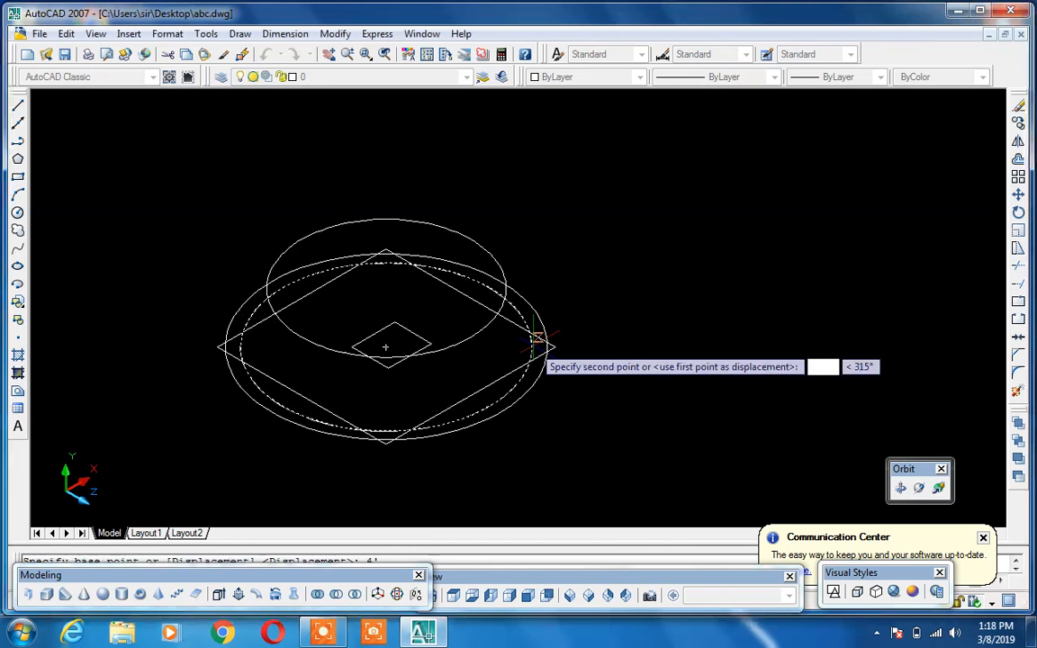
left_click(535, 346)
Step: Try to move the outermost circle using a value of 6 at the base point prompt
key("Return")
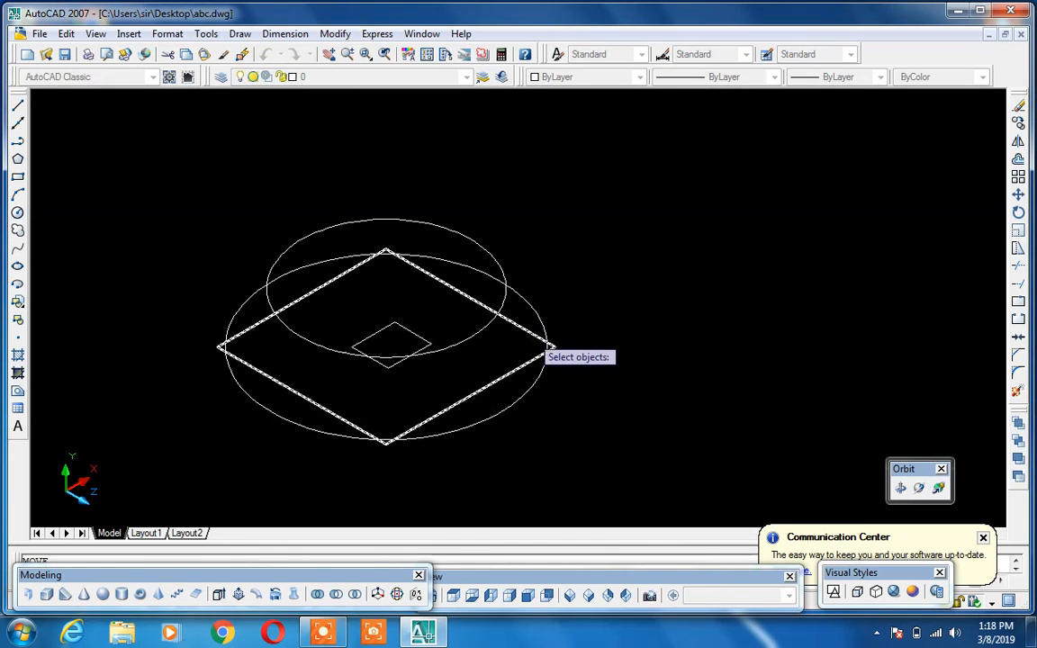
left_click(536, 322)
key("Return")
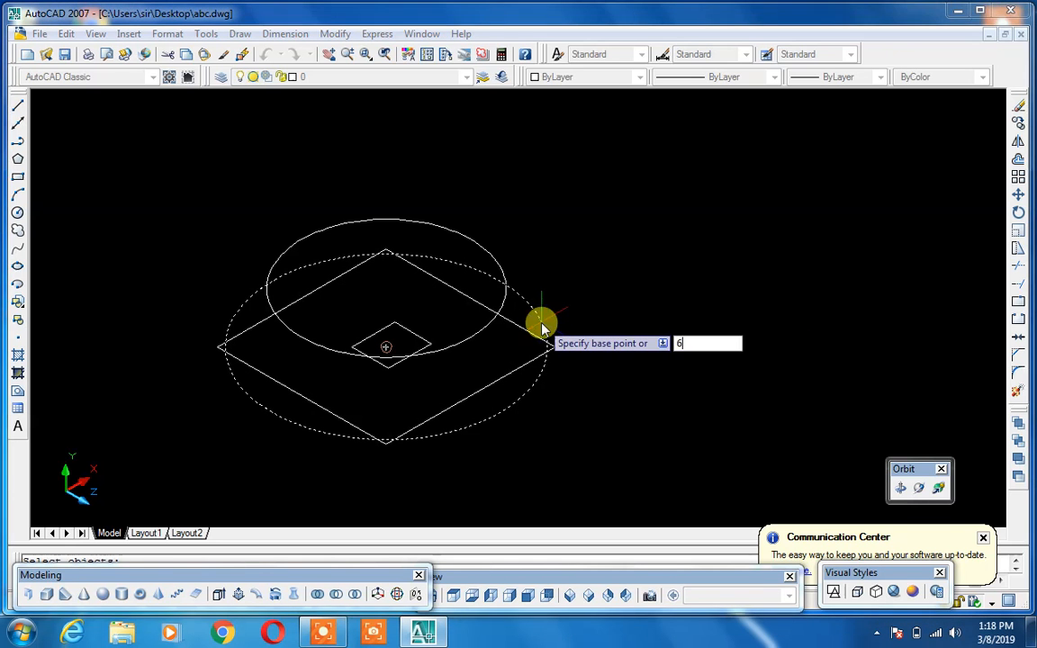
left_click(542, 309)
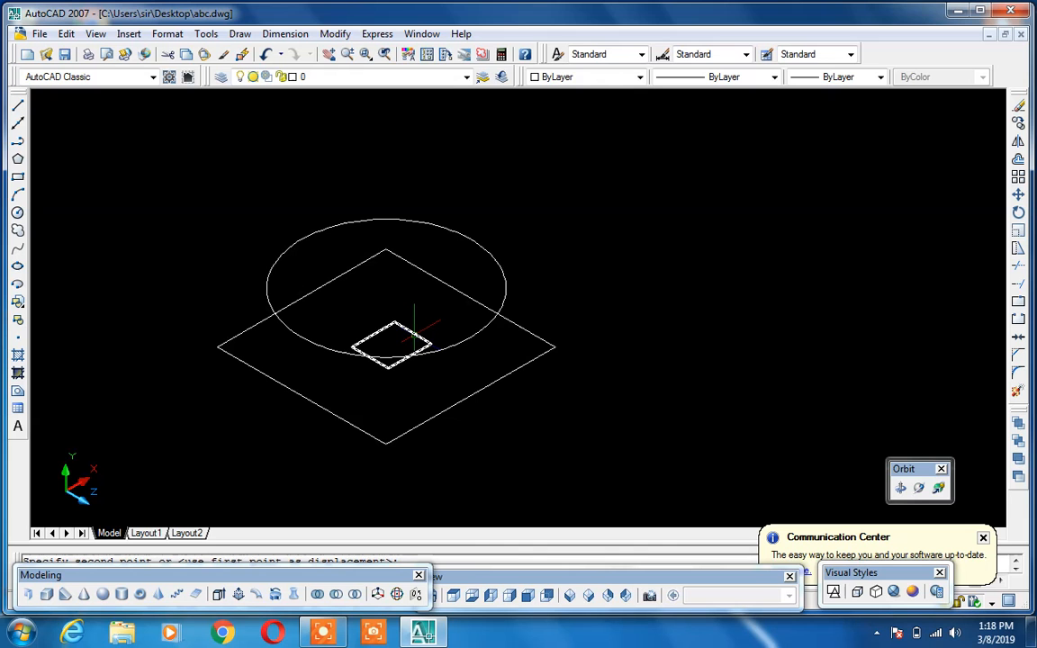
Step: Undo the moves of the middle and outermost circles
scroll(414, 327, "down", 10)
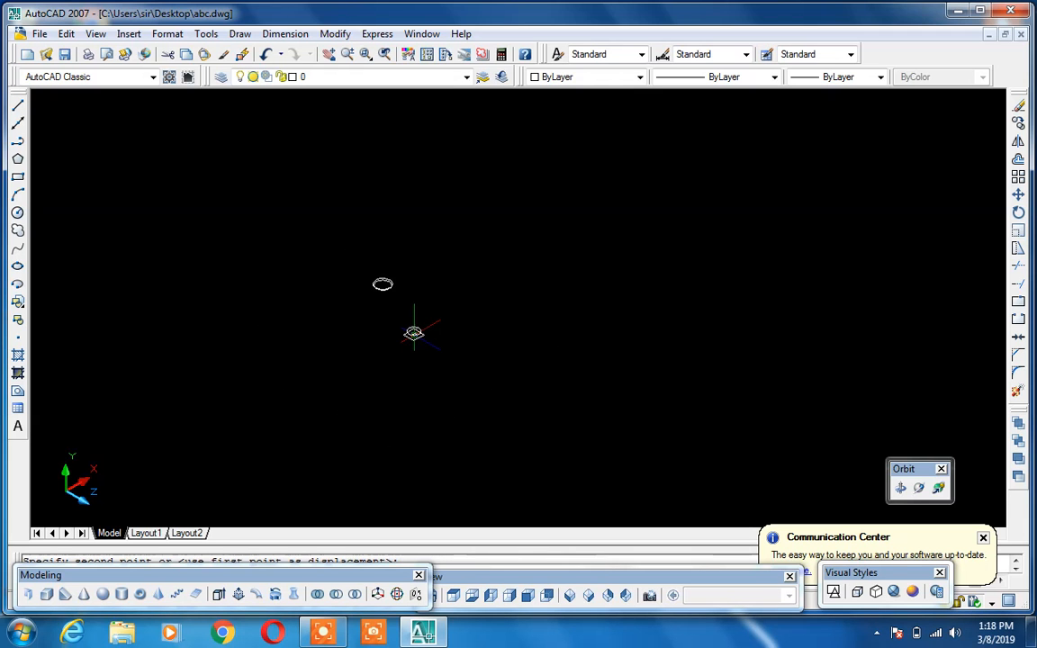
scroll(413, 333, "up", 2)
scroll(413, 334, "up", 5)
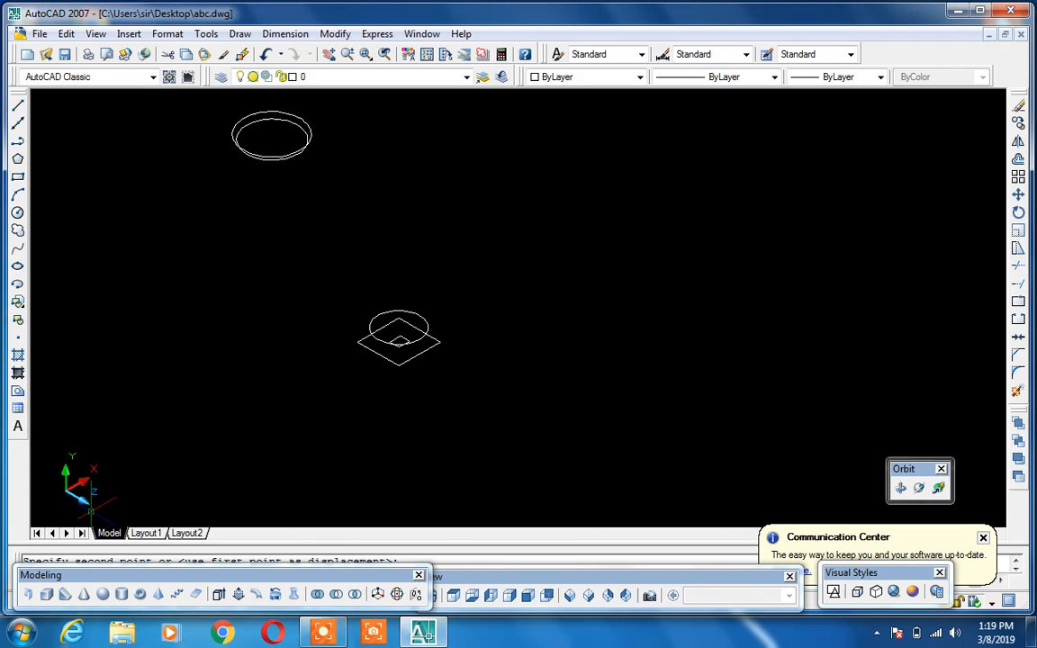
key("ctrl+z")
key("ctrl+z")
key("ctrl+z")
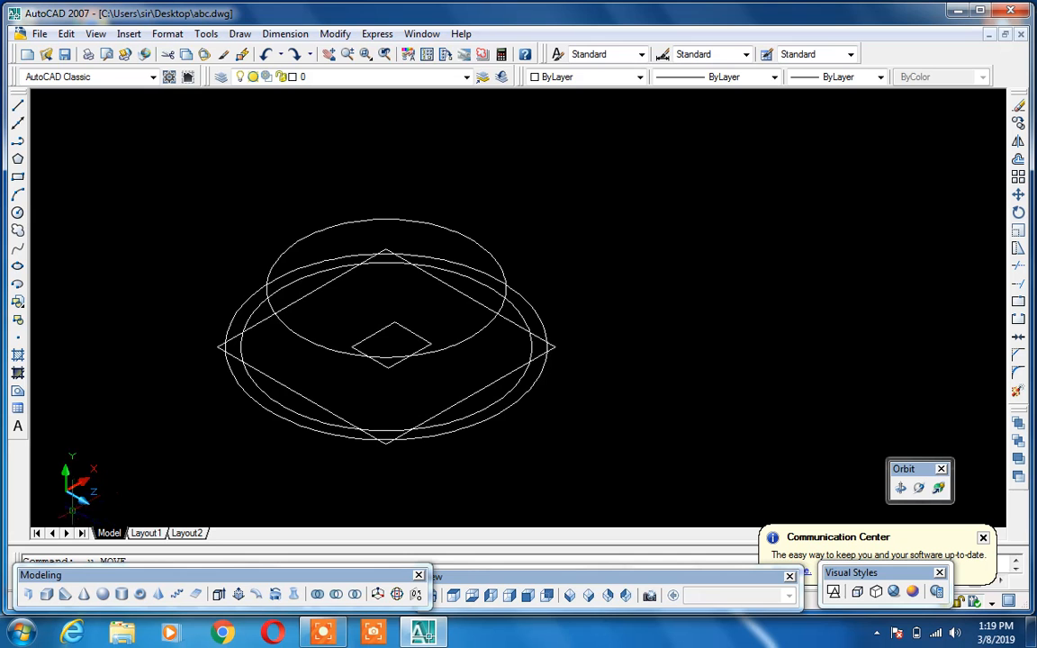
Step: Switch to the top view and return to the southwest isometric view so that the Z axis points up
left_click(452, 597)
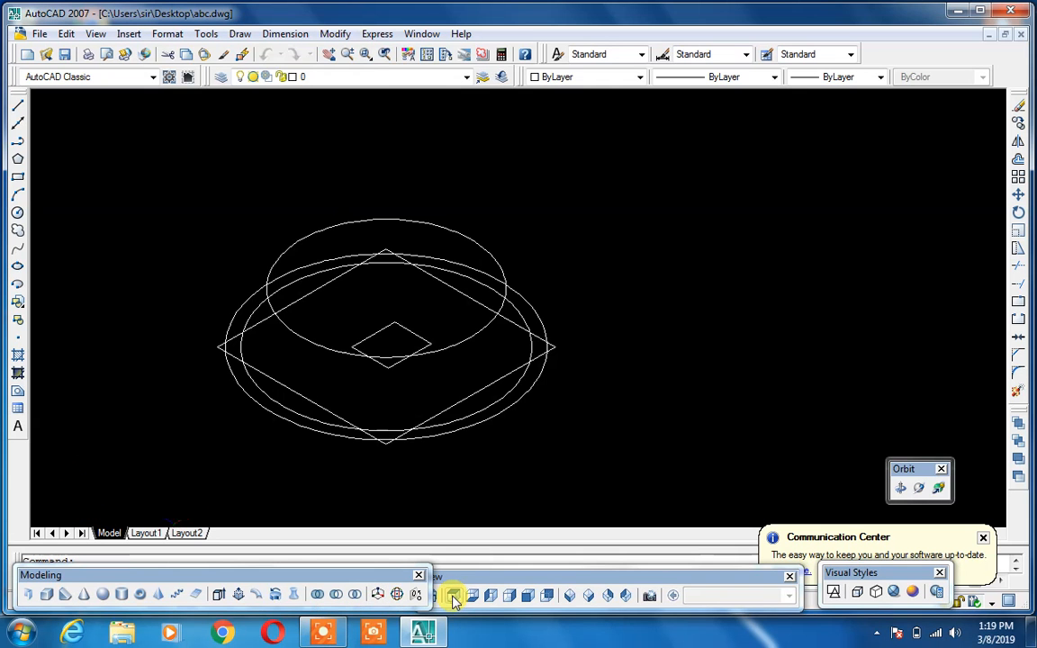
left_click(569, 597)
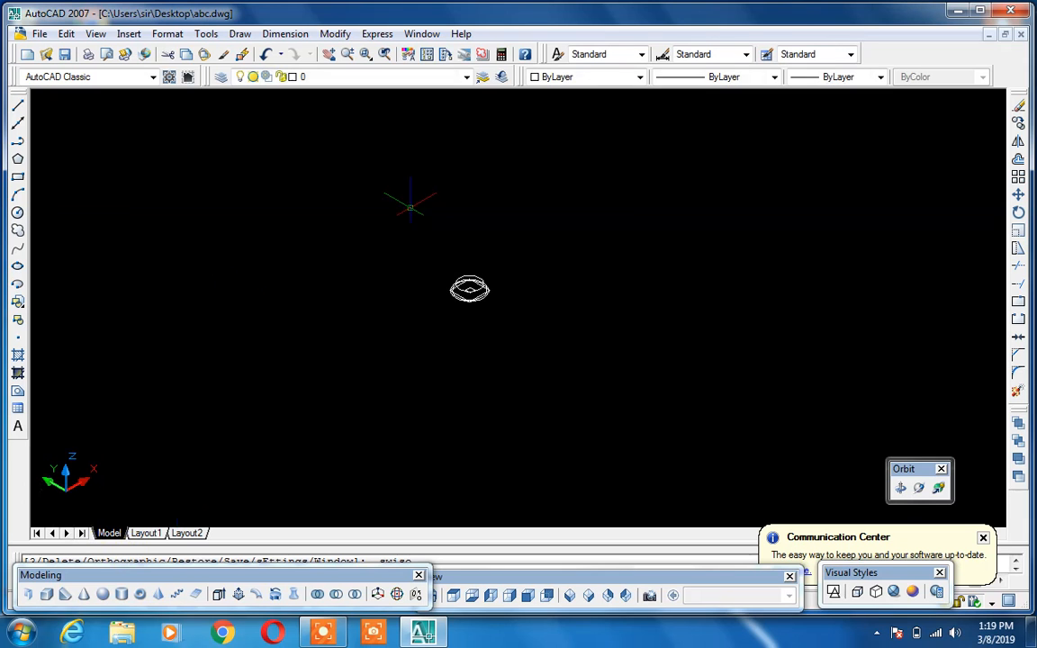
scroll(461, 256, "up", 5)
Step: Try to move the middle circle again, with only 4' as the base point value
type("m")
key("Return")
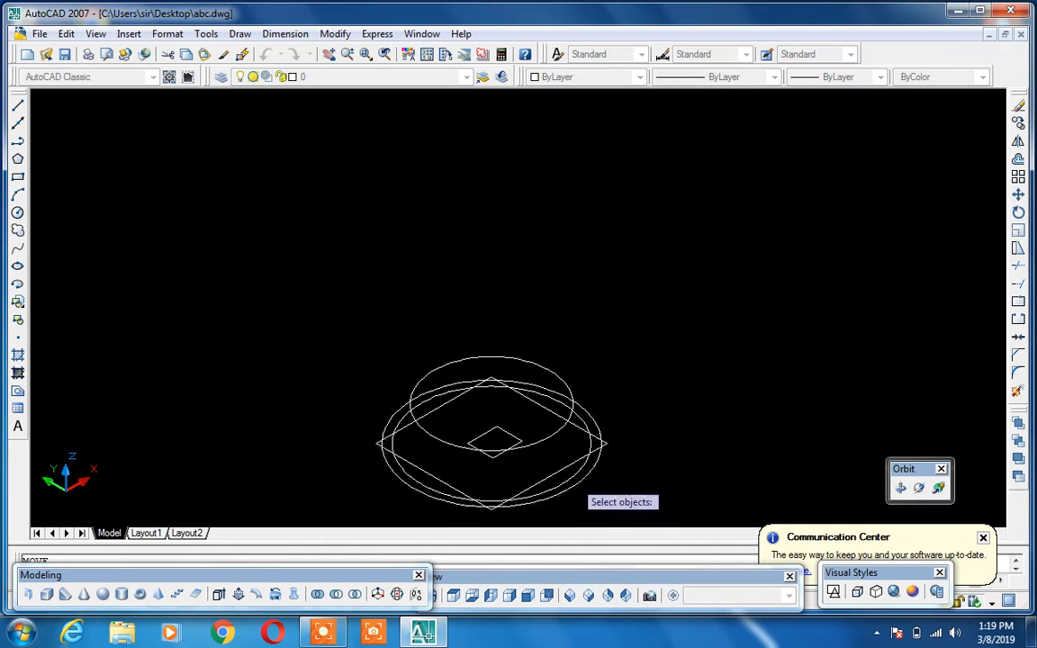
left_click(570, 477)
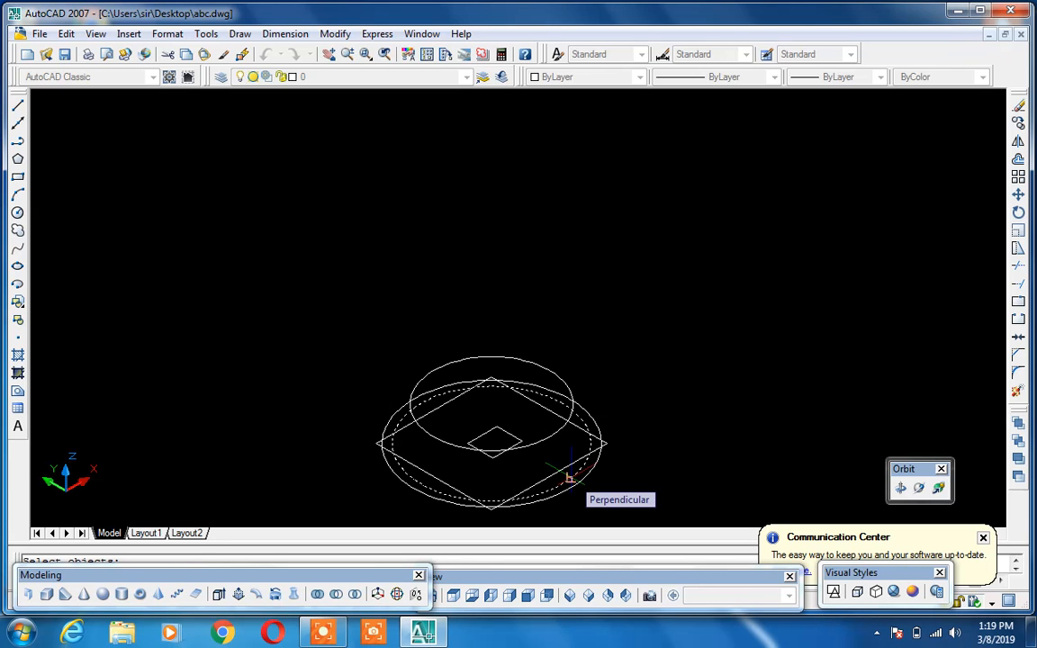
key("Return")
left_click(569, 477)
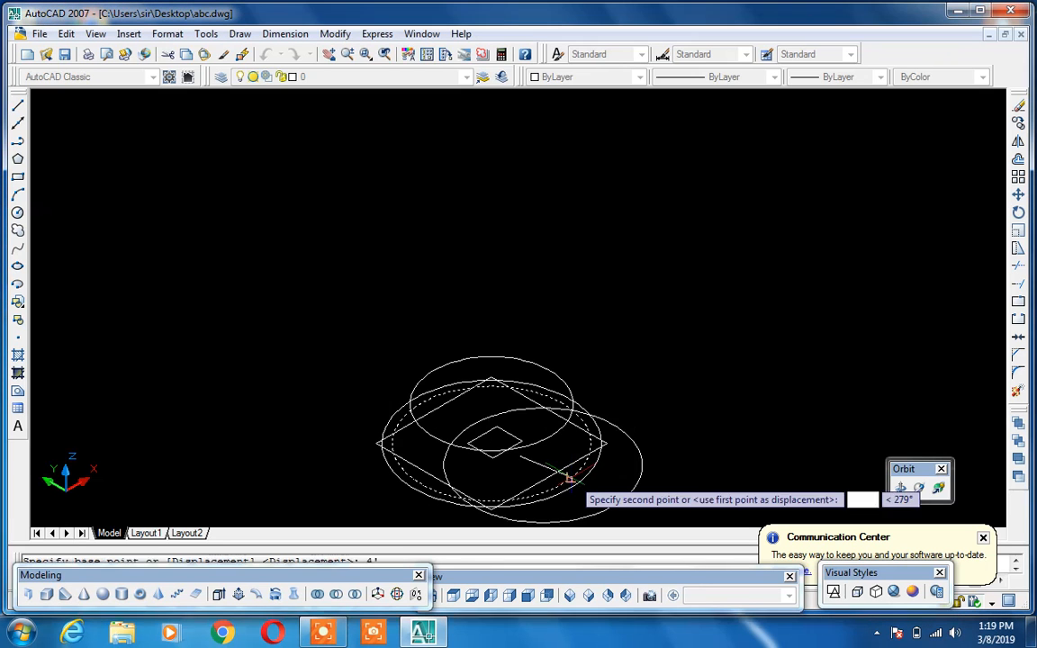
left_click(572, 477)
scroll(572, 477, "down", 4)
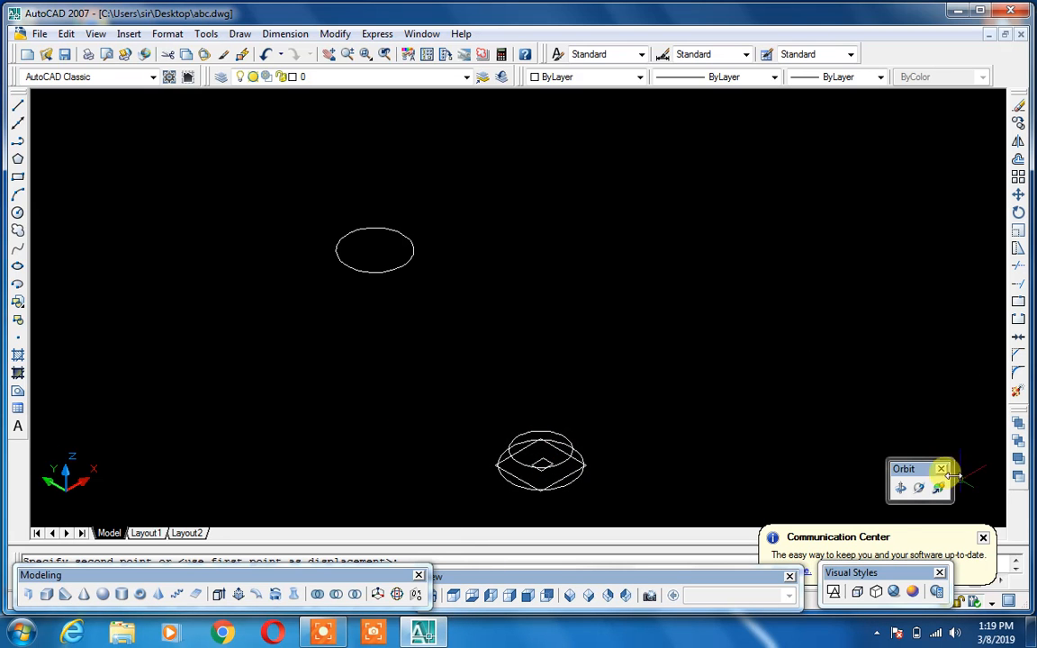
Step: Inspect the moved circle with Constrained Orbit, and undo both the orbit and the circle's move
left_click(899, 487)
left_click_drag(702, 475, 619, 495)
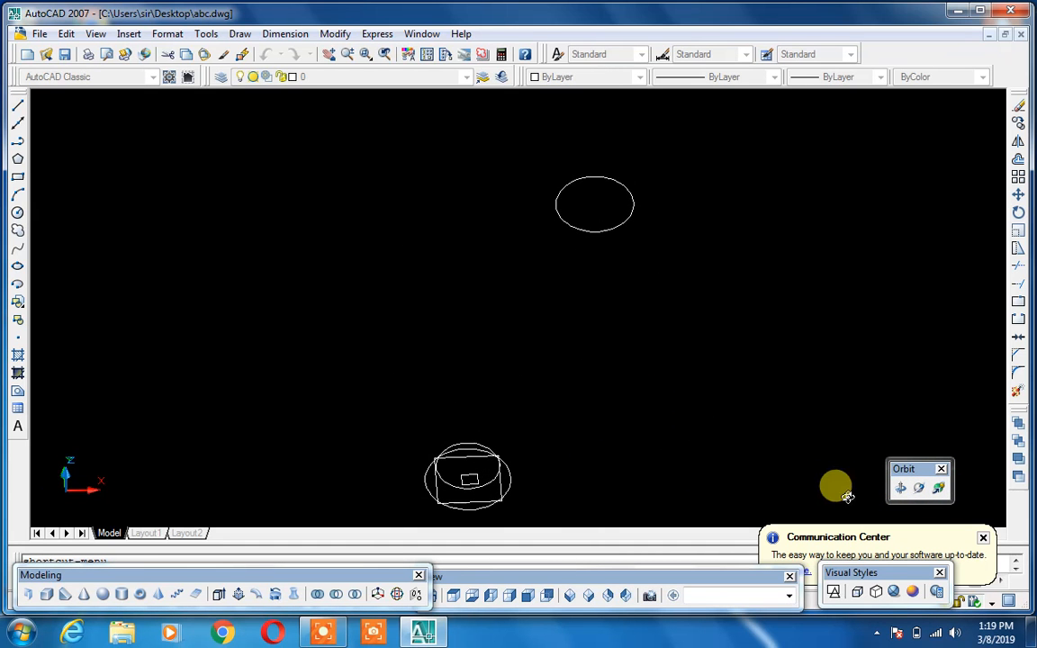
key("Escape")
key("ctrl+z")
key("ctrl+z")
key("ctrl+z")
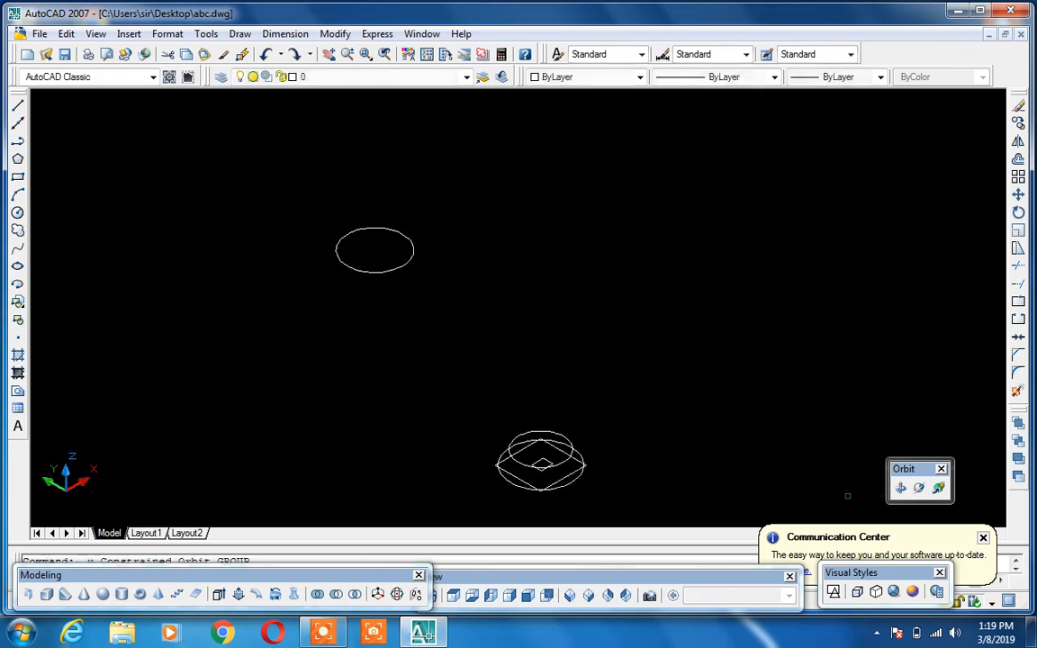
key("Escape")
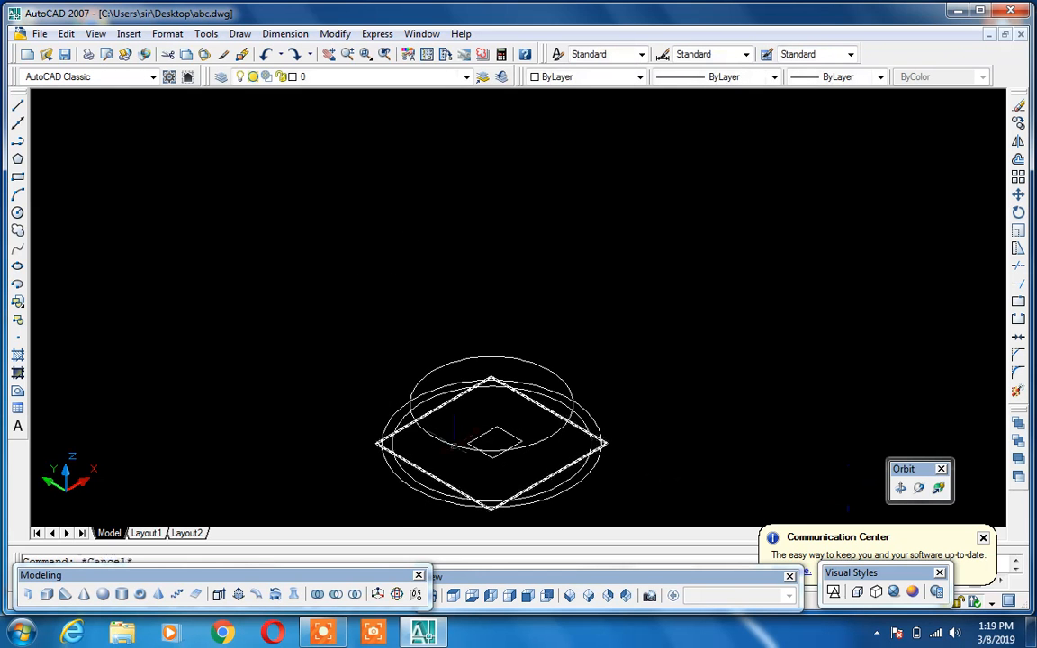
Step: Set the top view and return to the southwest isometric view of the profiles
left_click(453, 595)
left_click(570, 595)
scroll(535, 335, "up", 5)
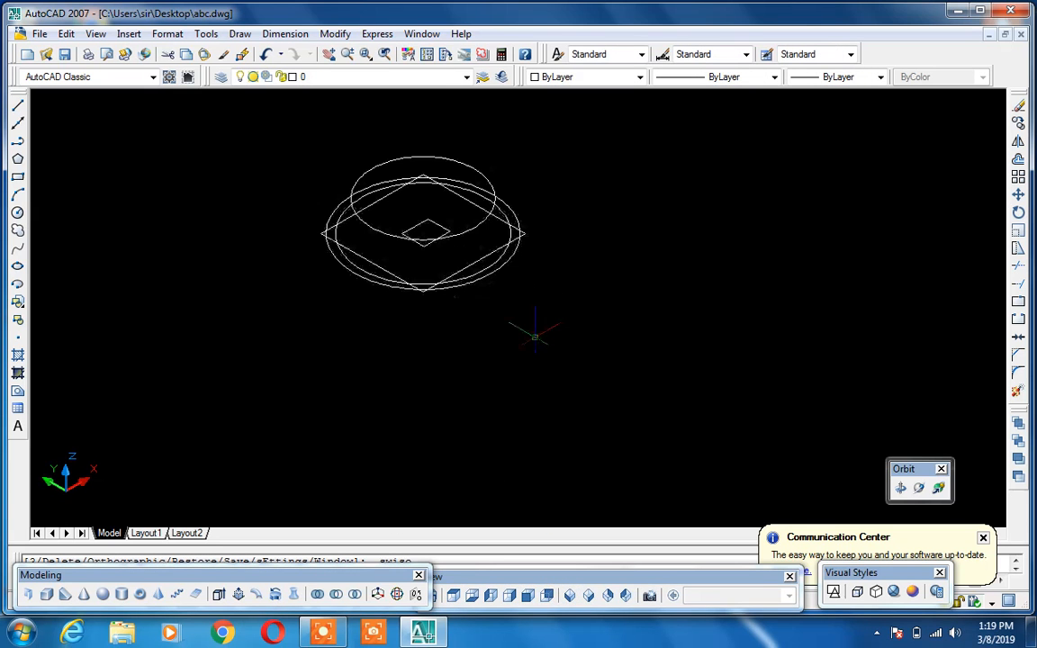
Step: Move the middle circle 4' upward along Z, using the displacement 0,0,4'
type("m")
key("Return")
left_click(490, 272)
left_click(491, 267)
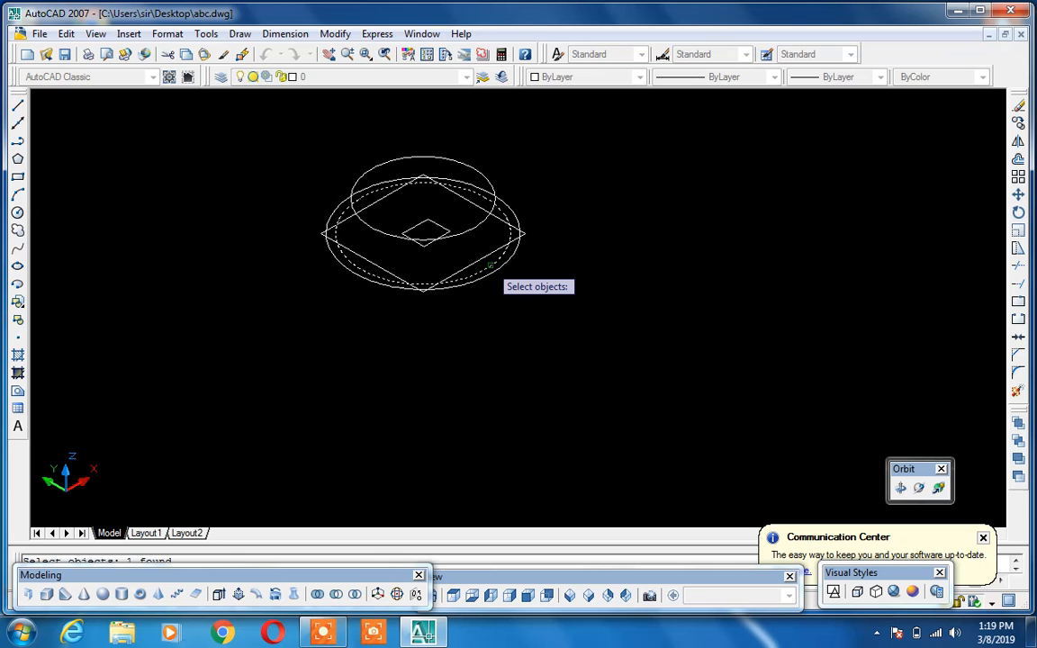
key("Return")
type("0,0,")
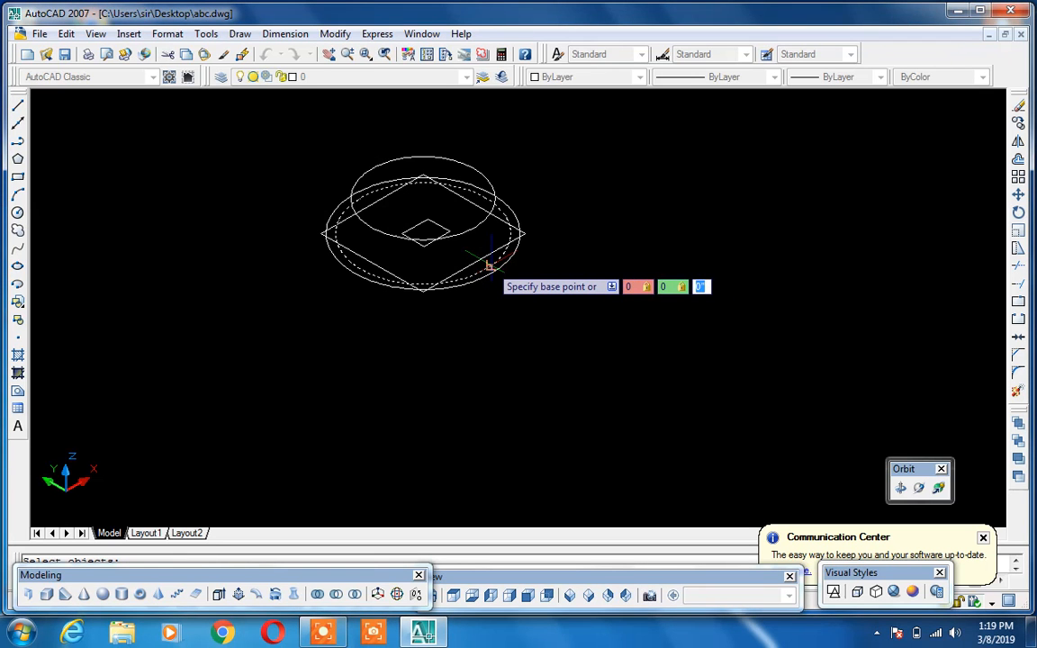
type("4")
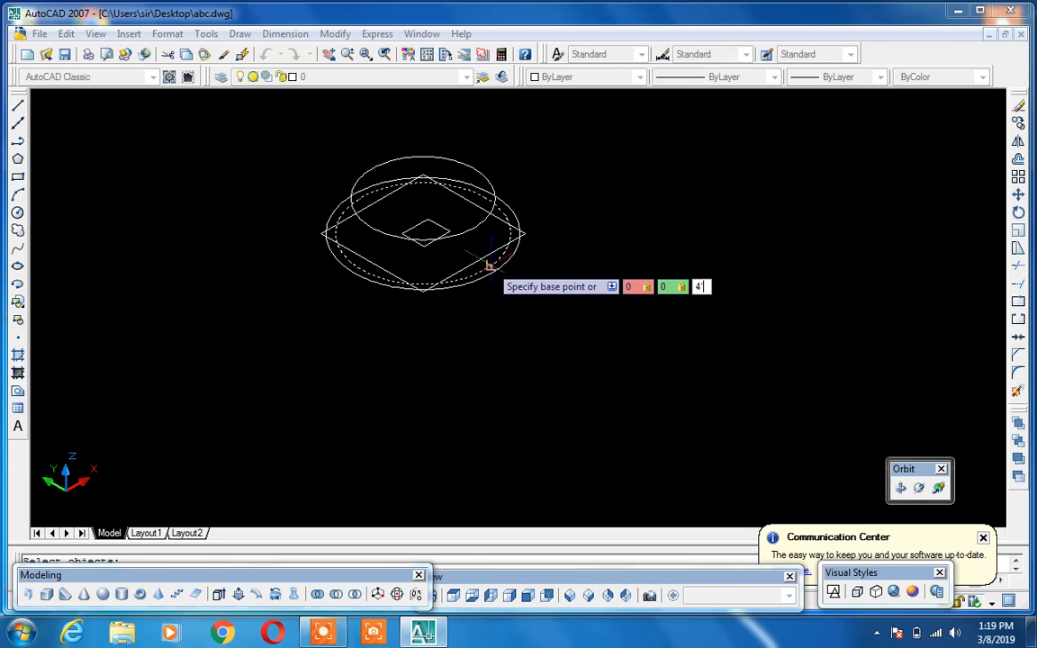
key("Return")
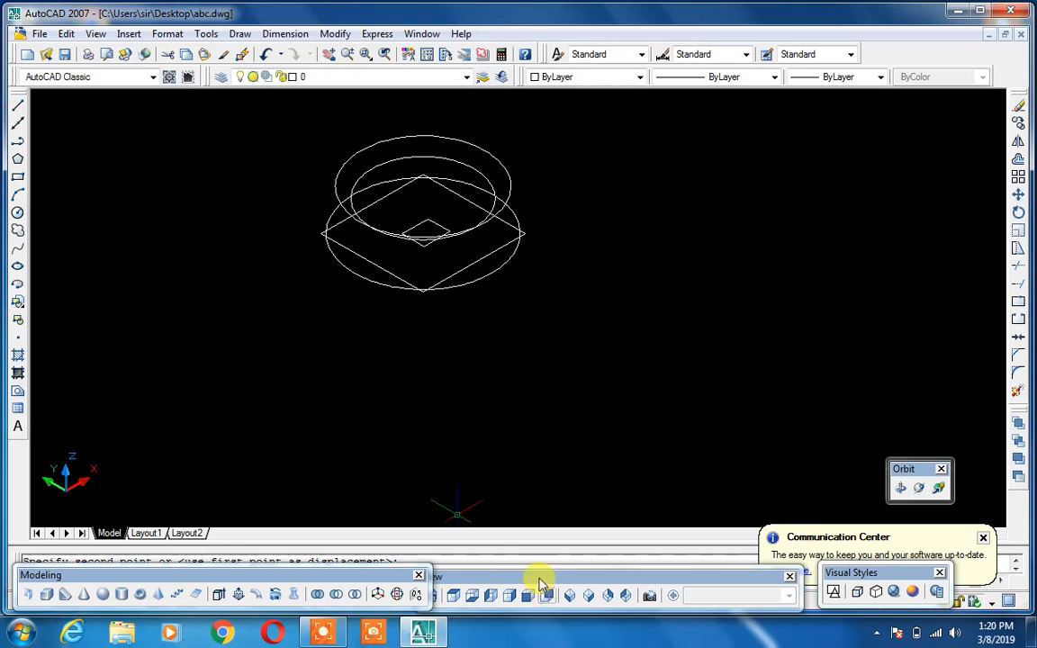
Step: Move the large square 6' upward along Z, using the displacement 0,0,6'
scroll(459, 118, "up", 5)
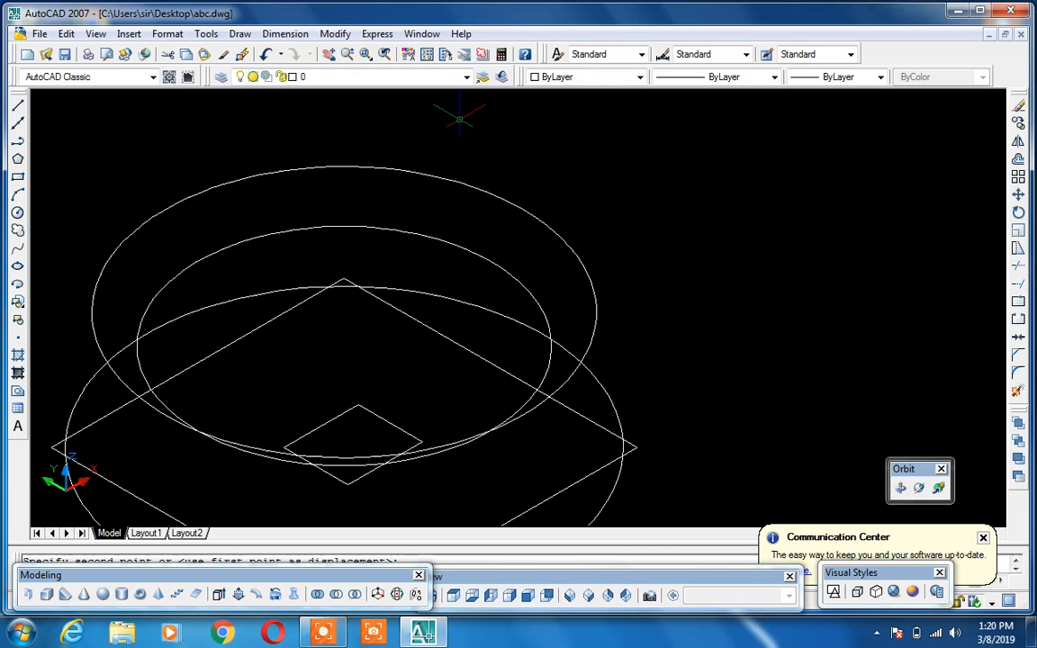
scroll(459, 118, "down", 4)
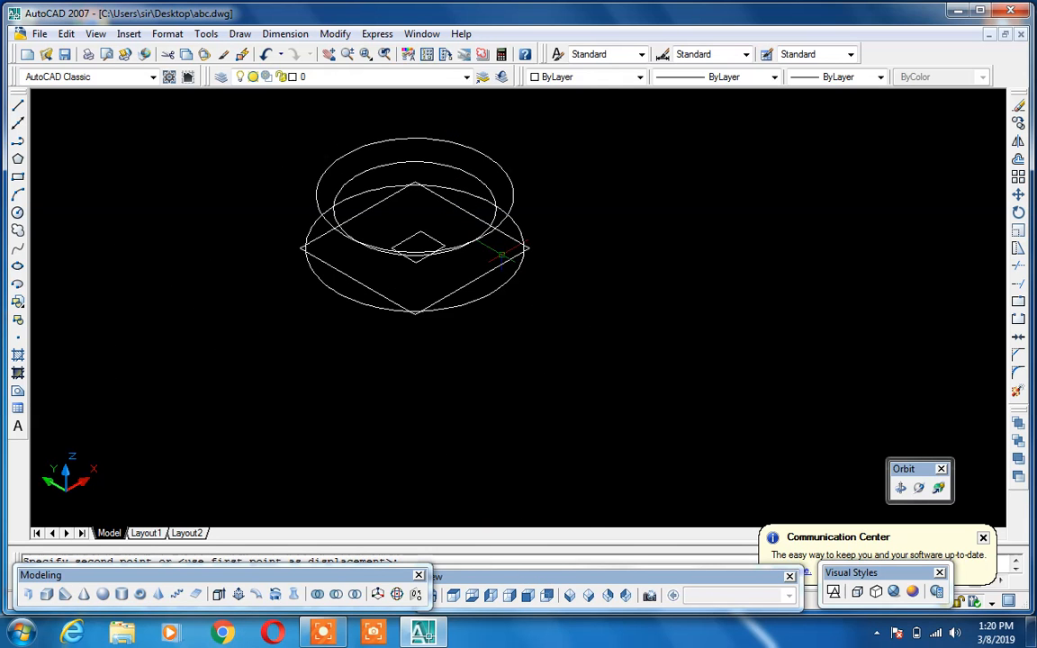
type("e")
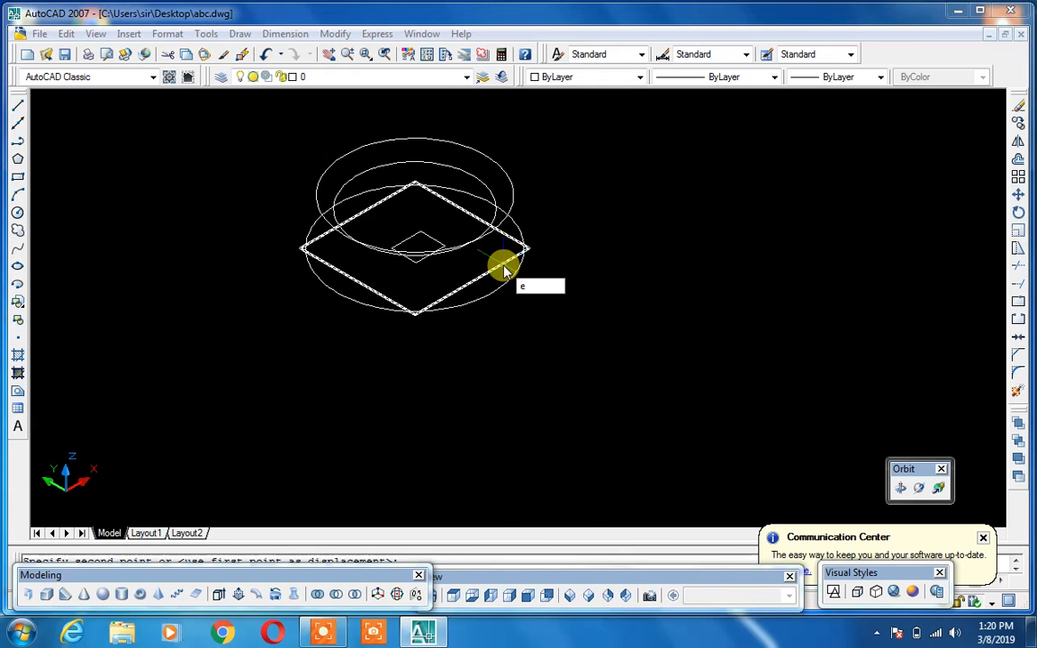
type("m")
key("Return")
left_click(502, 265)
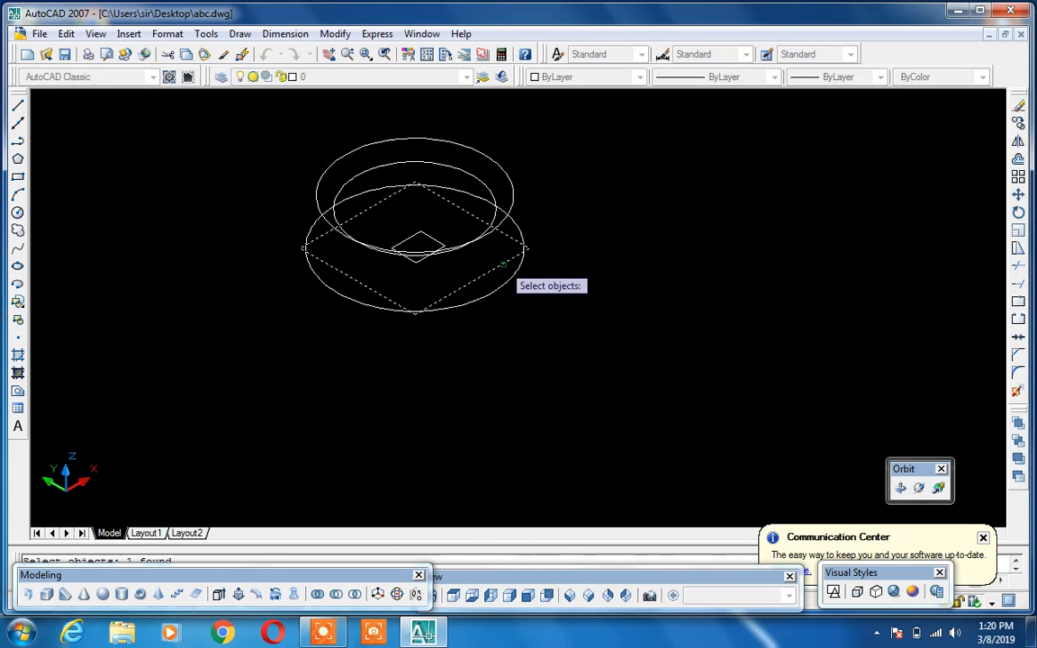
key("Return")
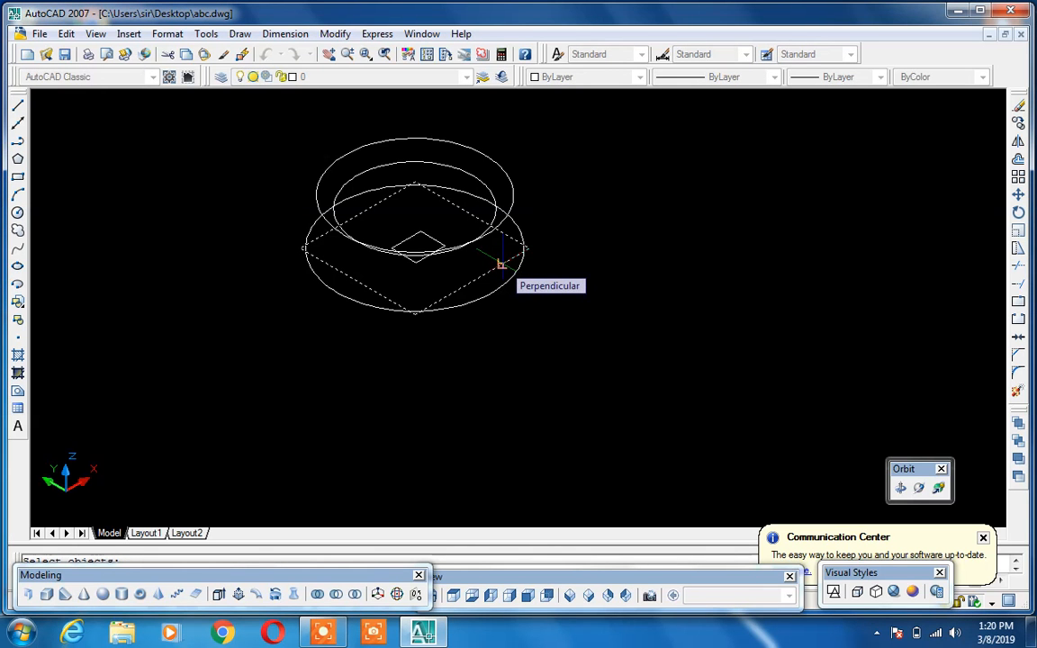
type("0,0,6'")
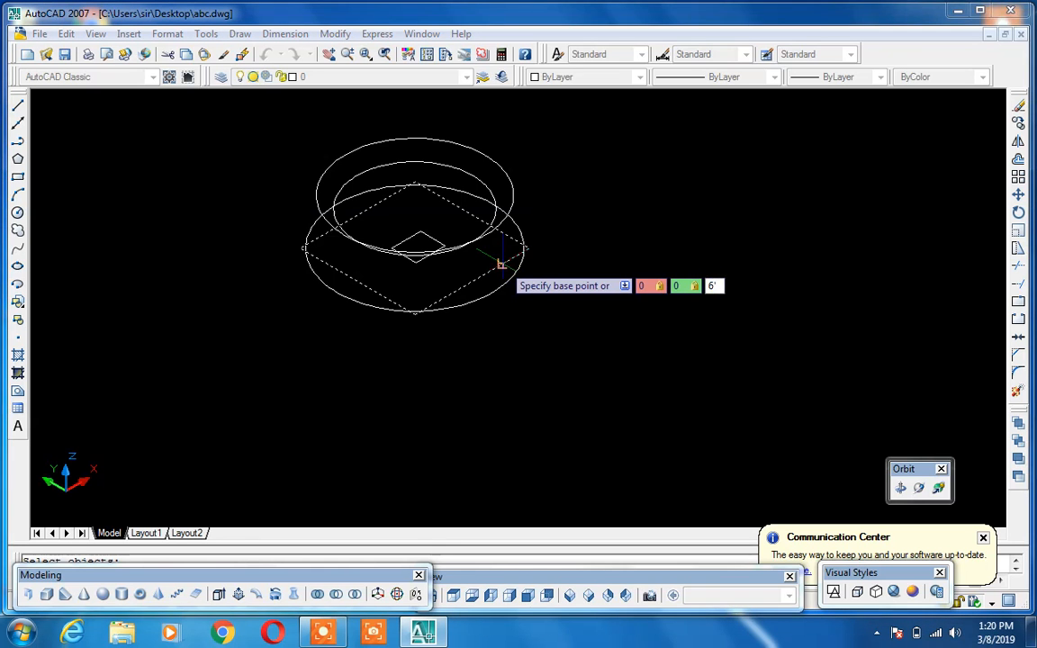
key("Return")
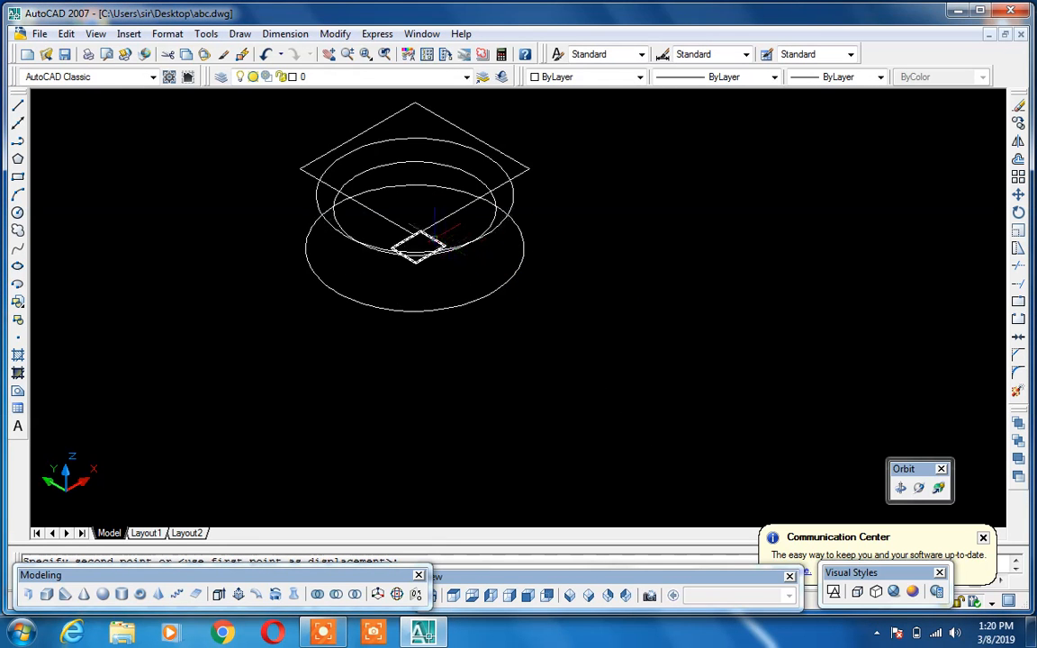
Step: Move the small square 10' upward along Z, using the displacement 0,0,10'
scroll(434, 229, "up", 4)
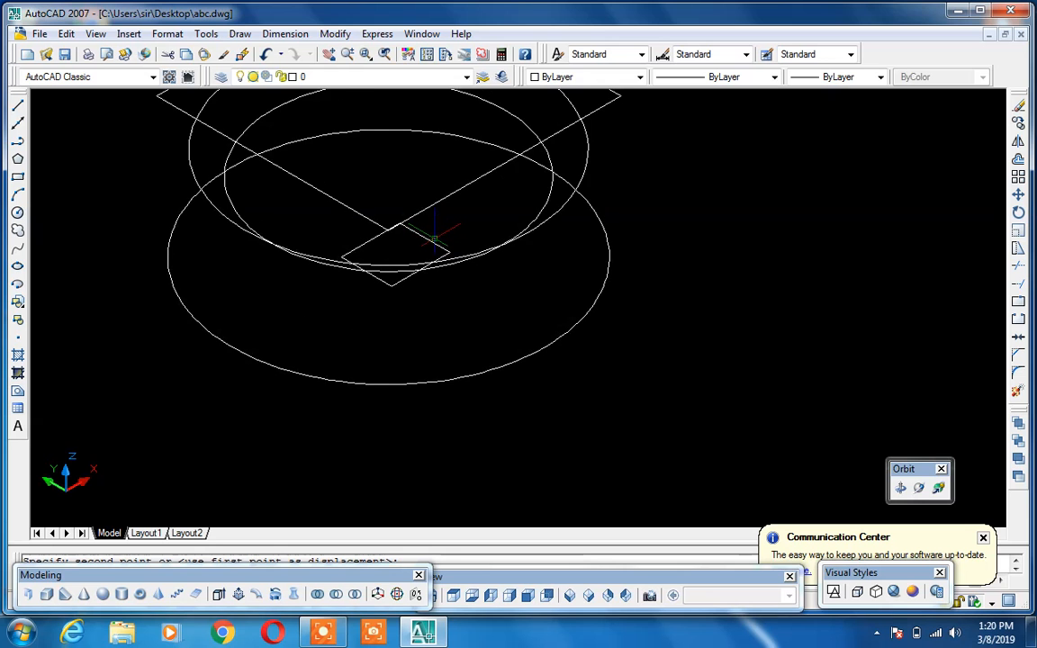
scroll(433, 236, "down", 3)
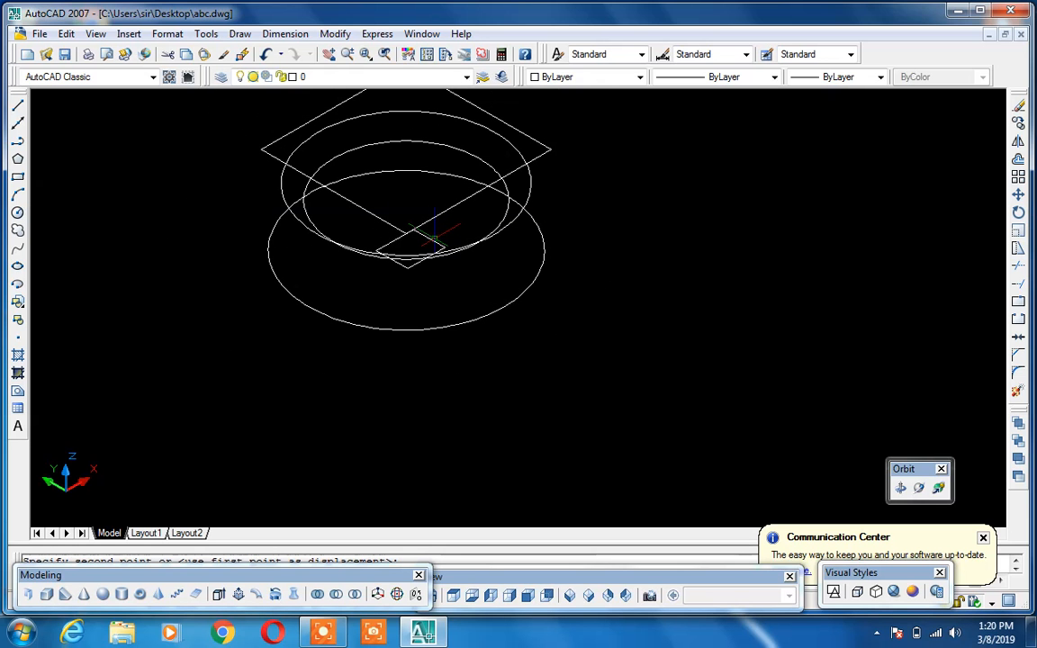
type("m")
key("Return")
left_click(433, 242)
key("Return")
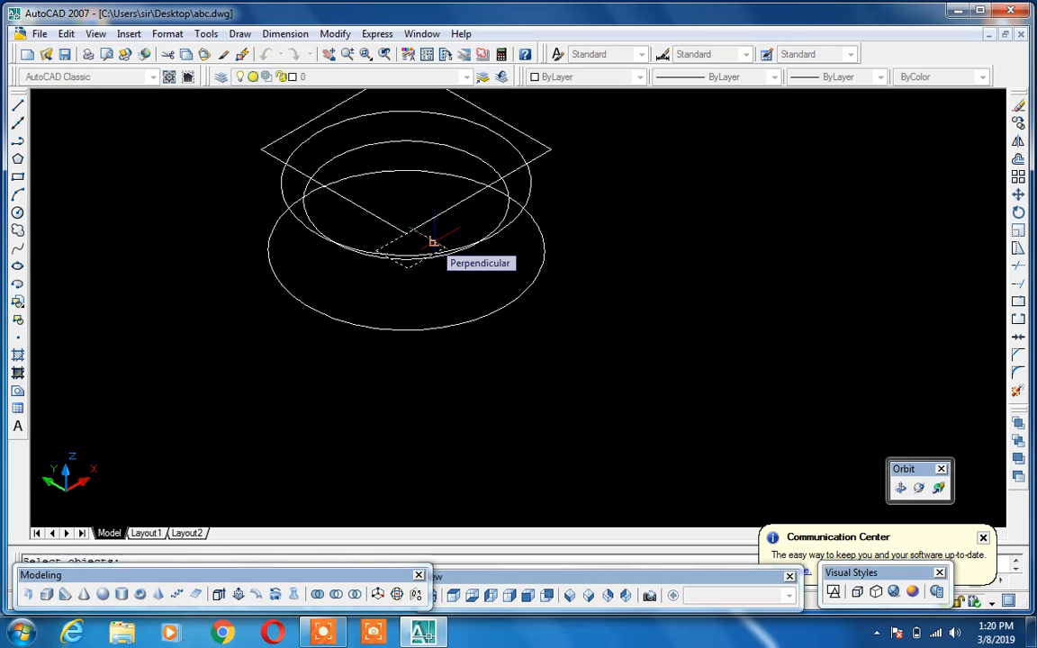
type("10")
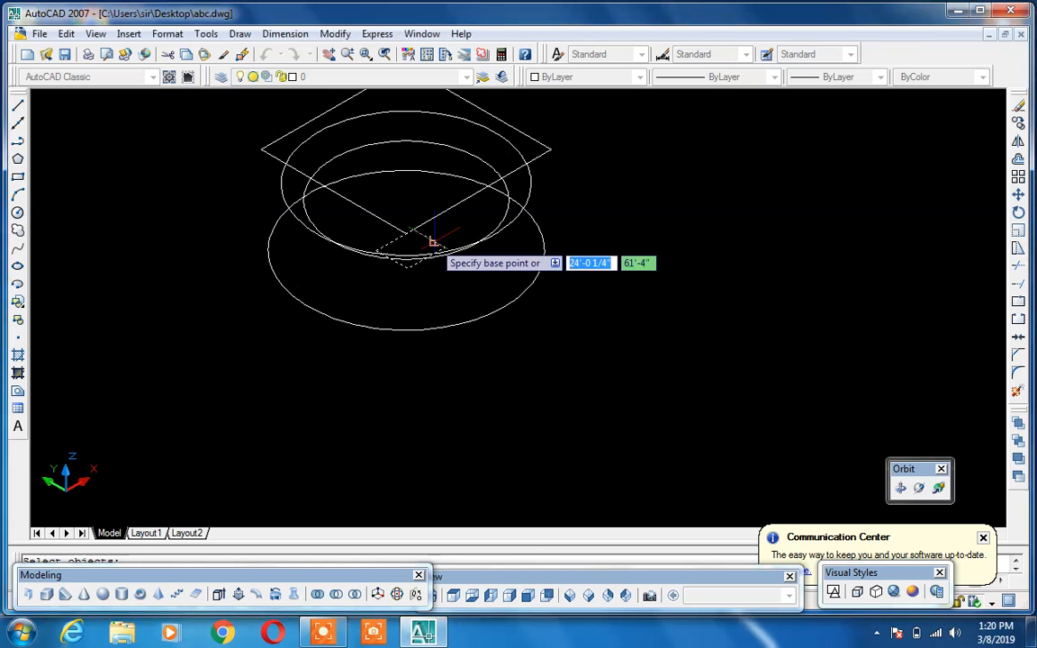
type("0,0")
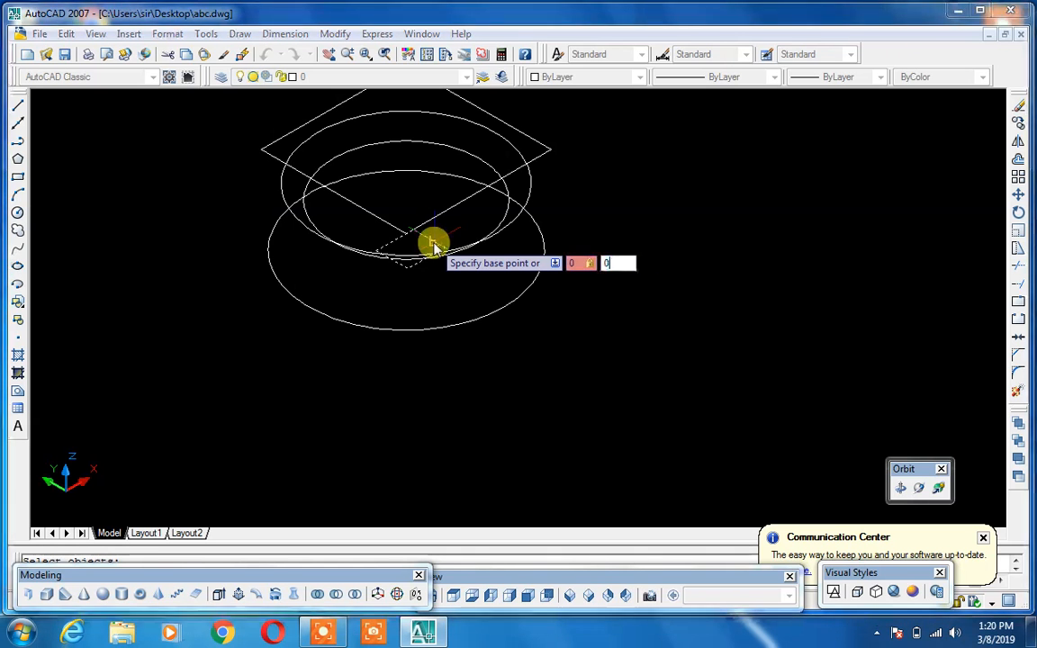
type(",10")
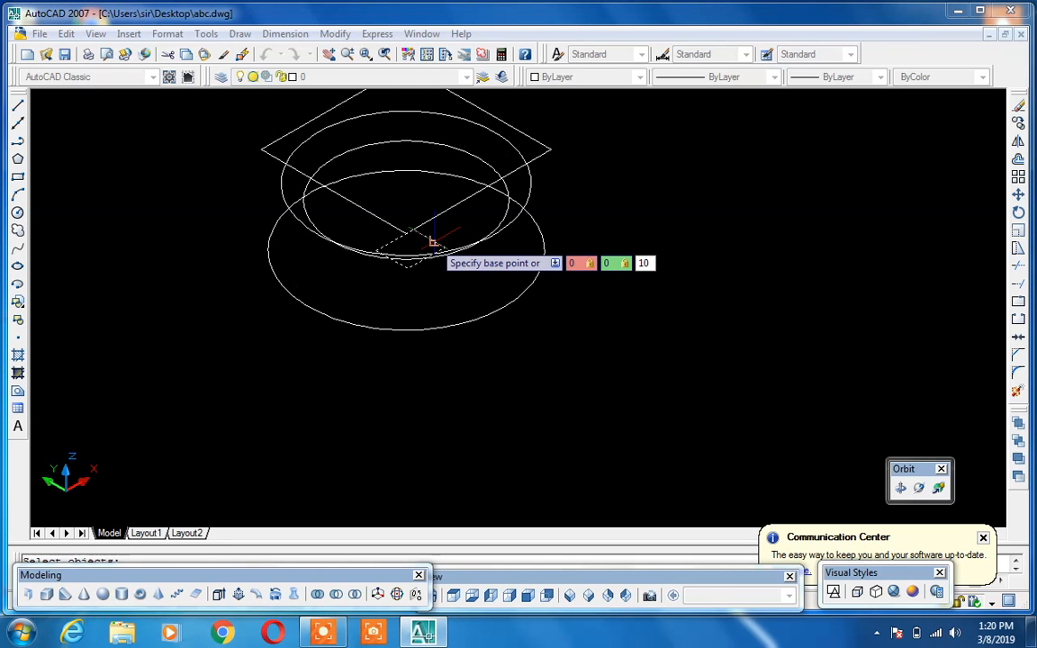
key("Return")
scroll(432, 241, "down", 3)
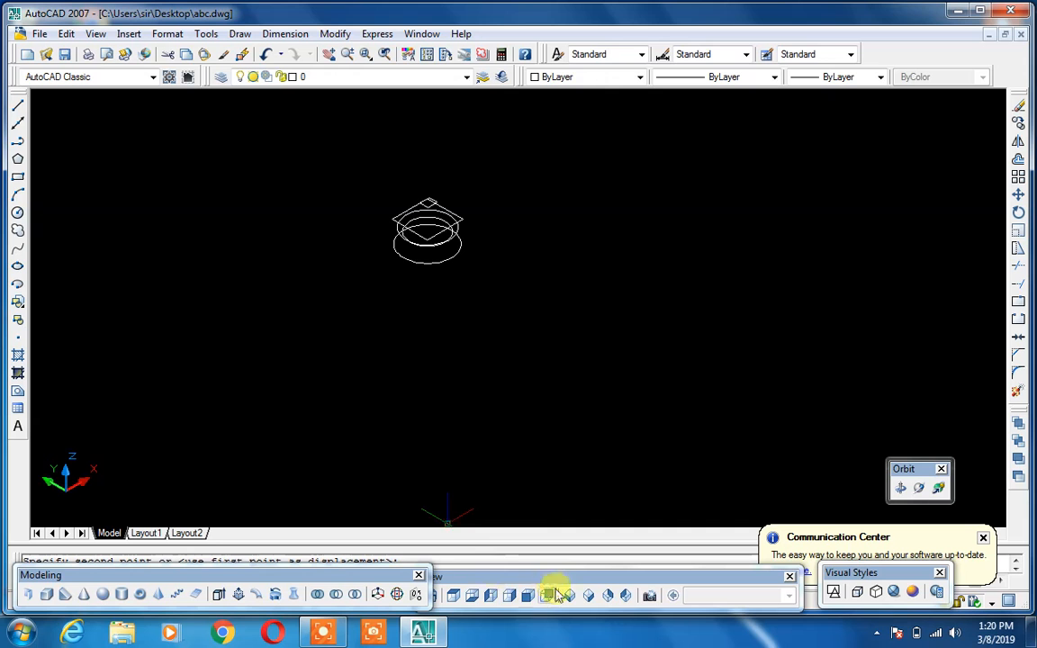
Step: Check the spacing of the raised profiles in the front view and return to the southwest isometric view
left_click(527, 595)
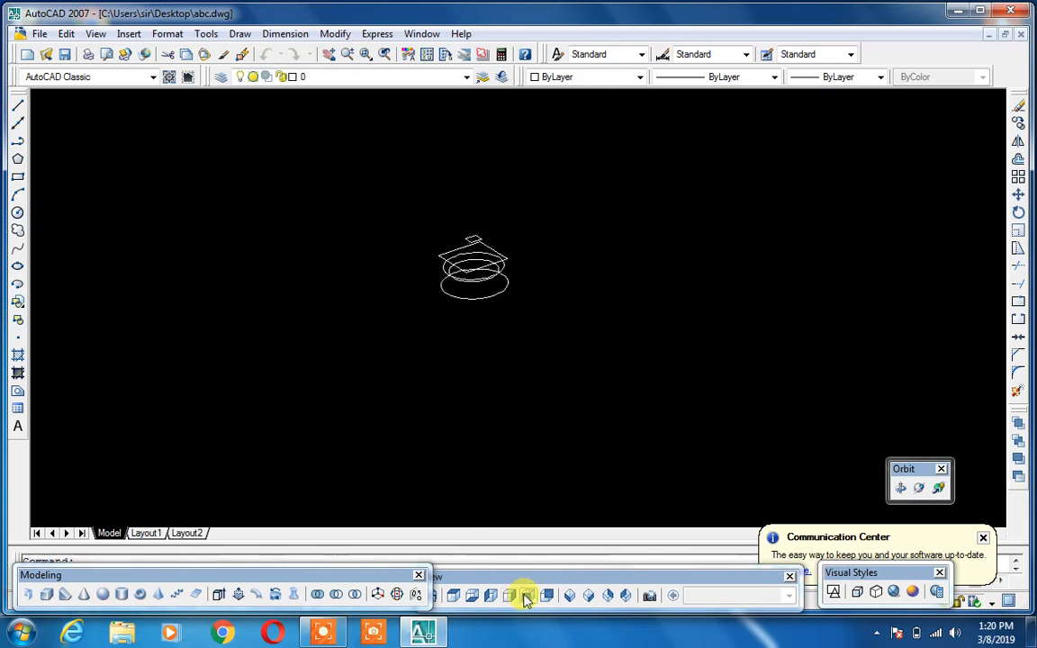
scroll(573, 349, "up", 5)
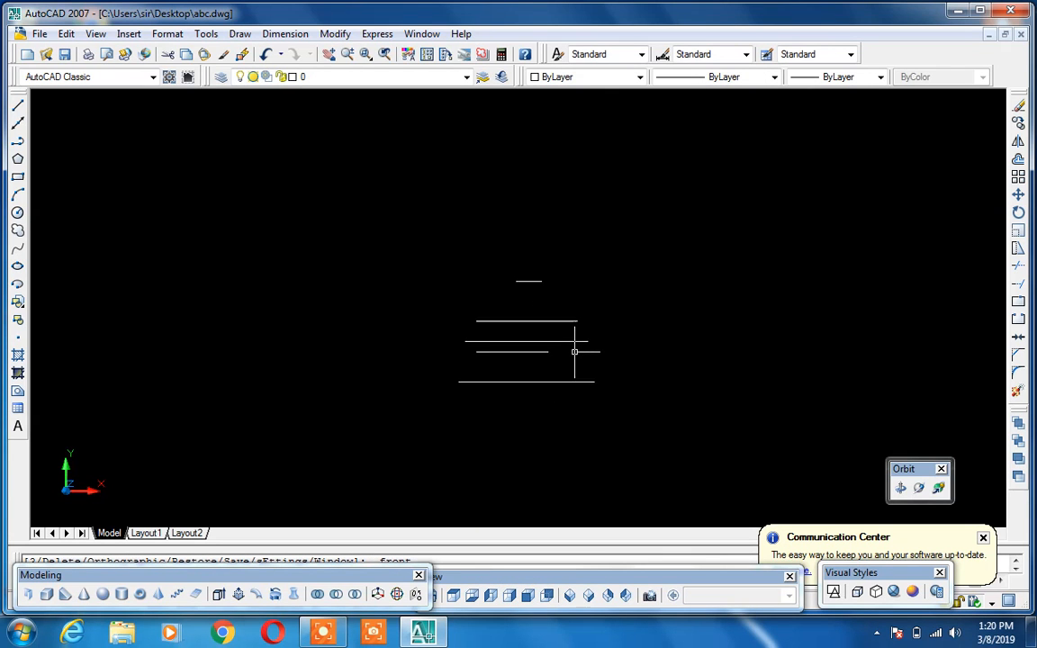
left_click(567, 595)
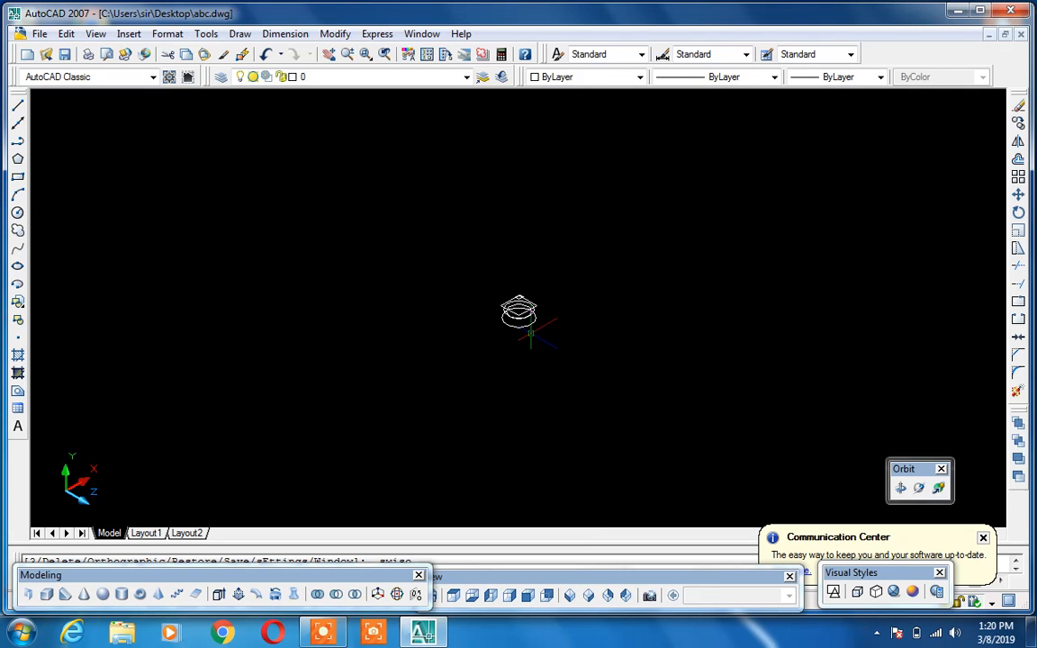
scroll(531, 333, "up", 6)
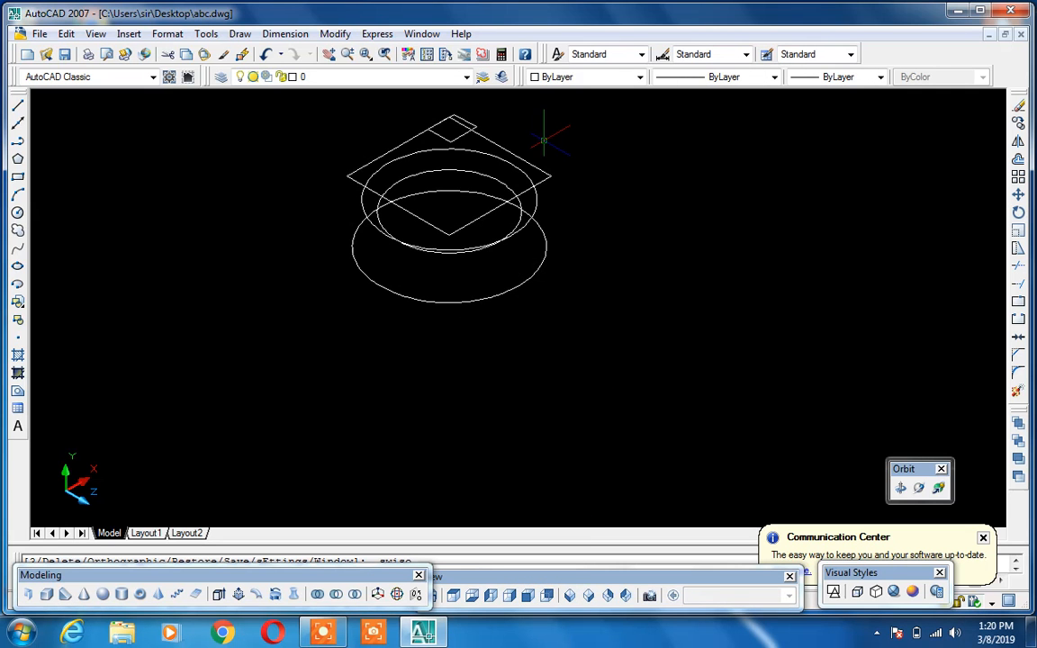
Step: Loft all five profiles together using the Cross-sections only option and Smooth Fit surface control
type("p")
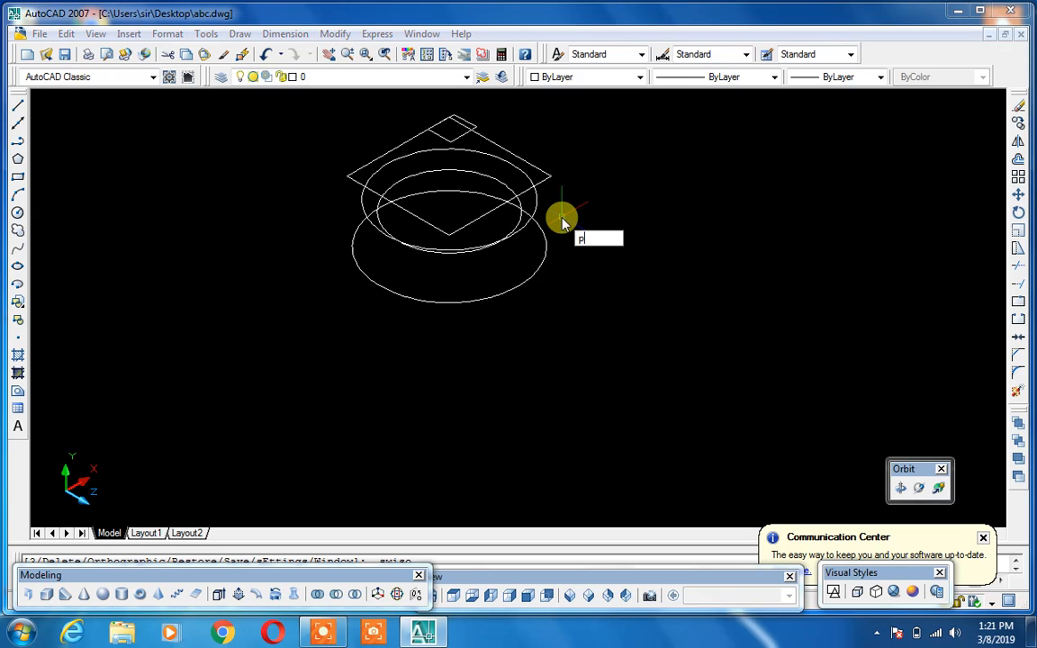
key("Return")
left_click_drag(556, 213, 576, 351)
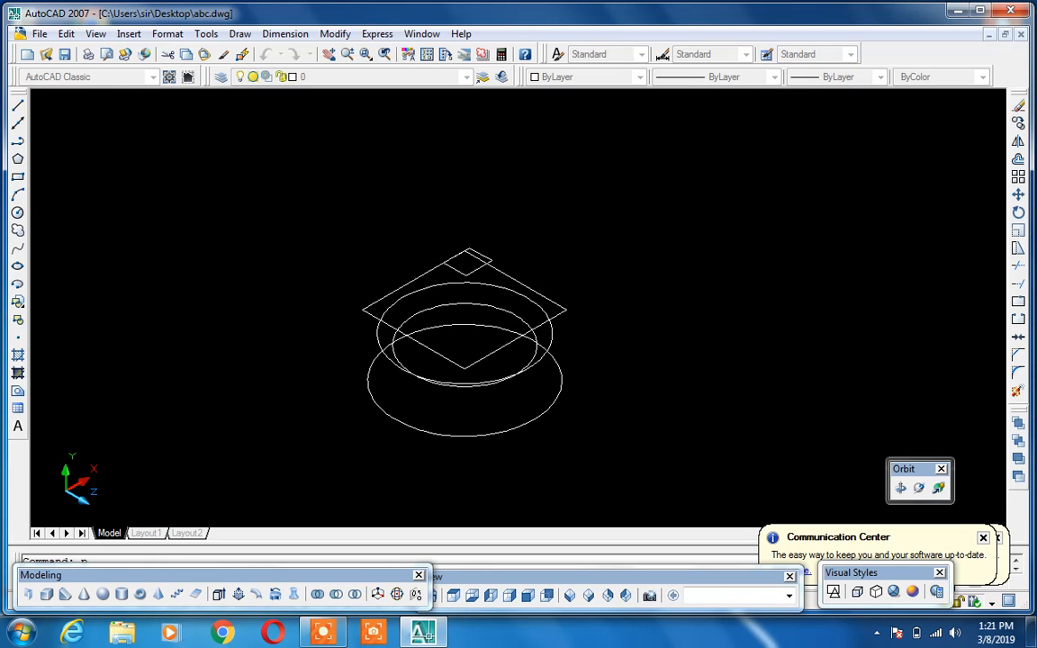
key("Escape")
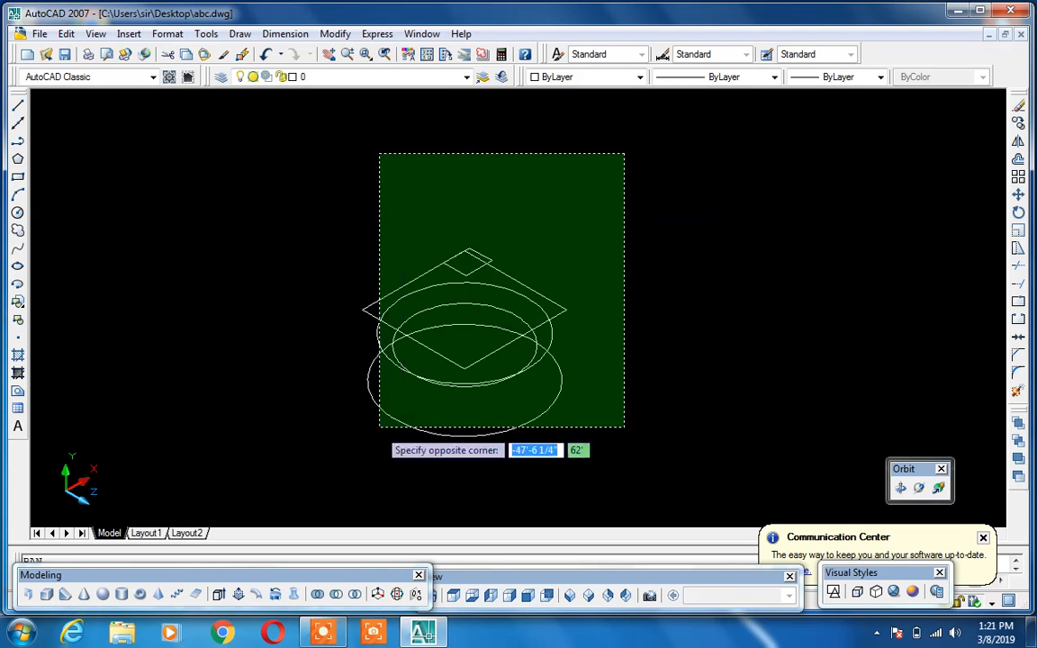
left_click(331, 476)
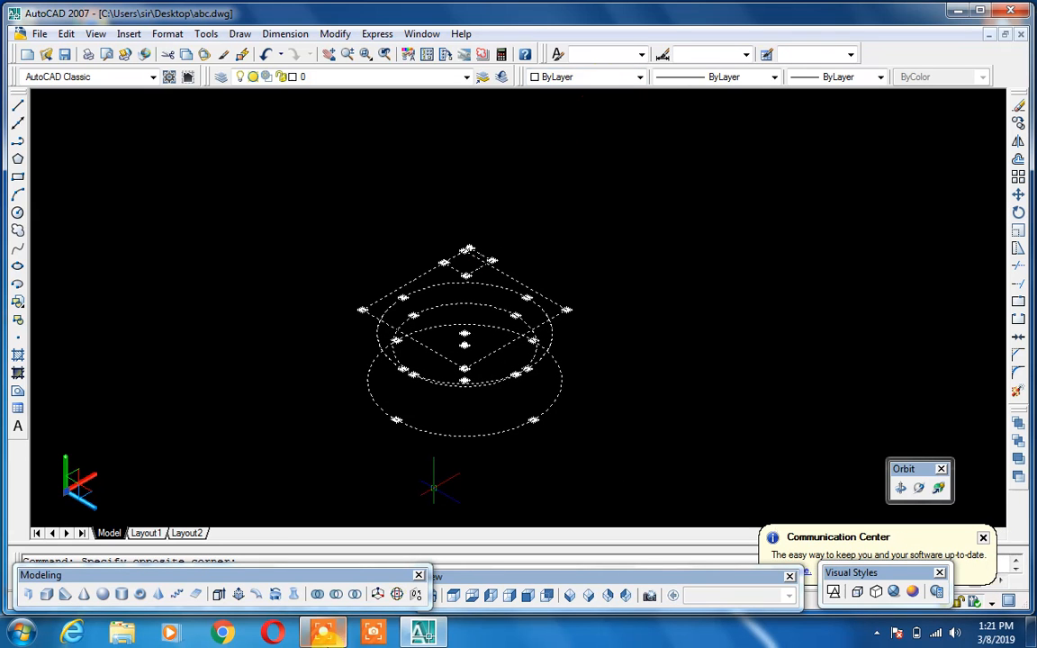
left_click(293, 595)
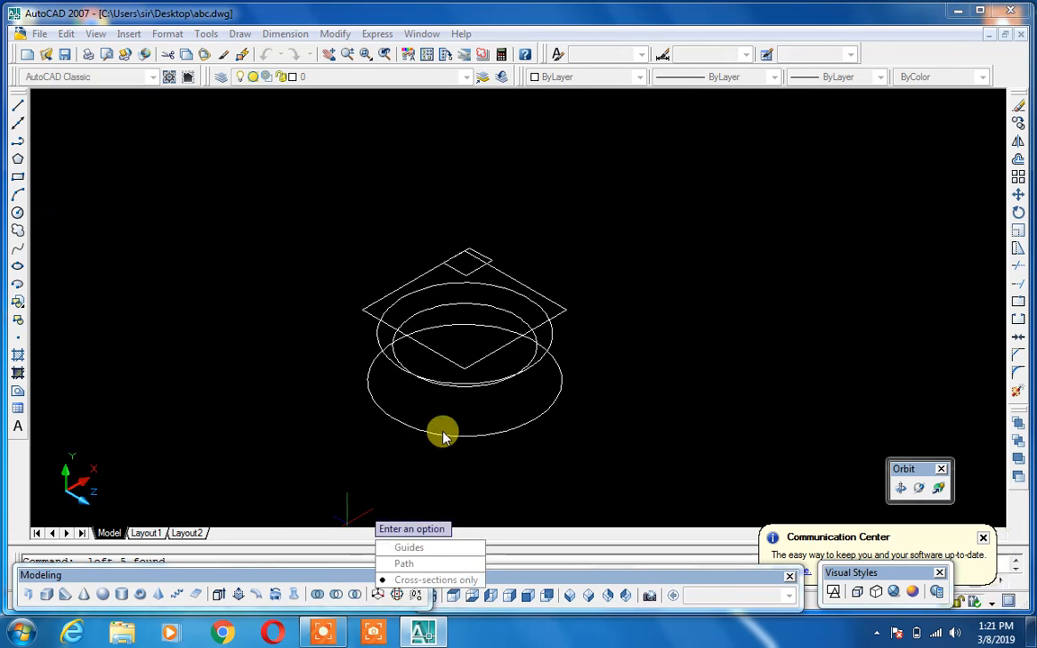
left_click(436, 580)
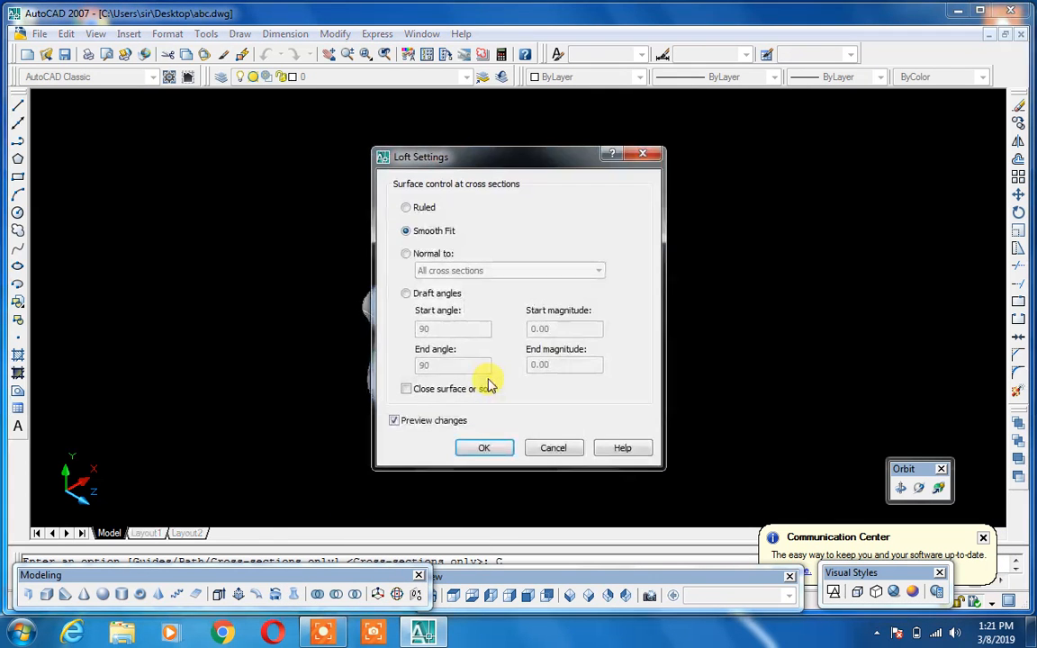
left_click(486, 448)
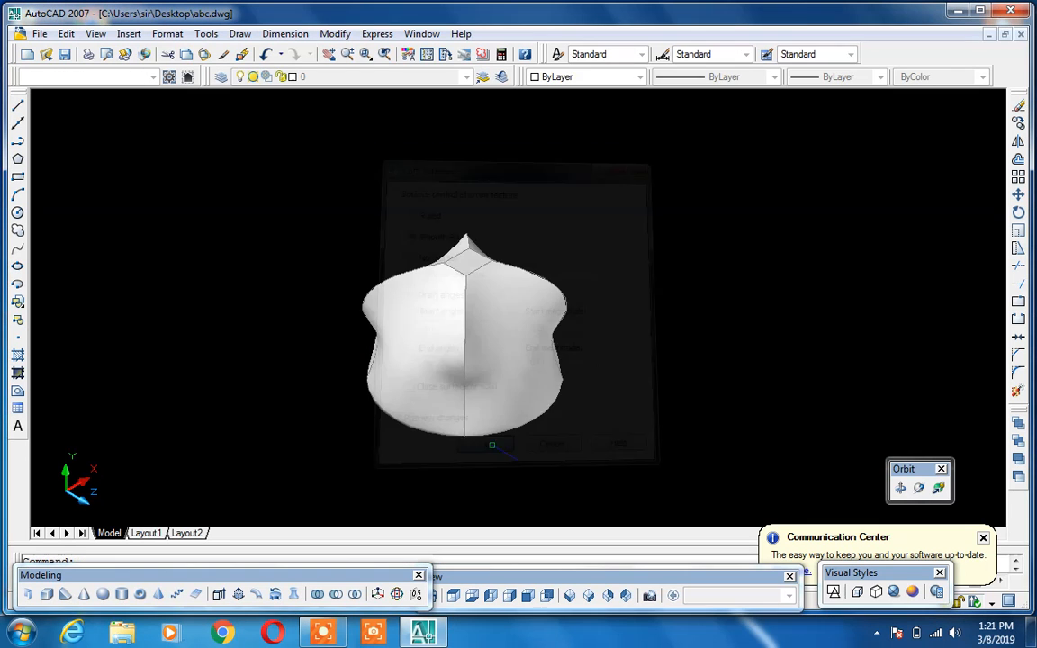
key("Escape")
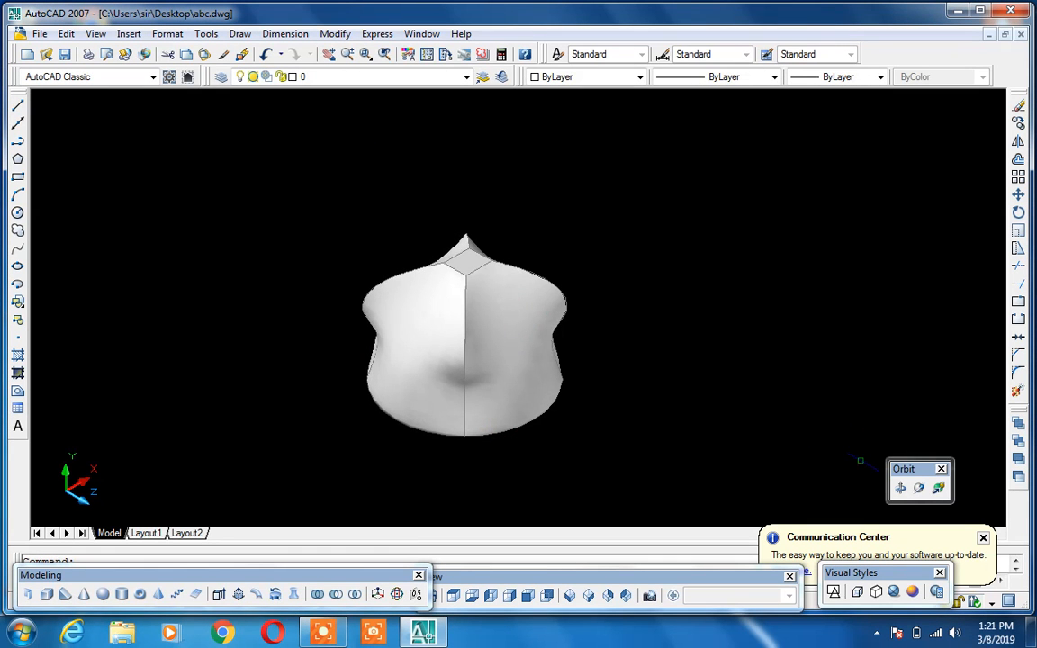
Step: Inspect the lofted solid from below and from the sides with Constrained Orbit
left_click(901, 487)
left_click_drag(789, 452, 458, 274)
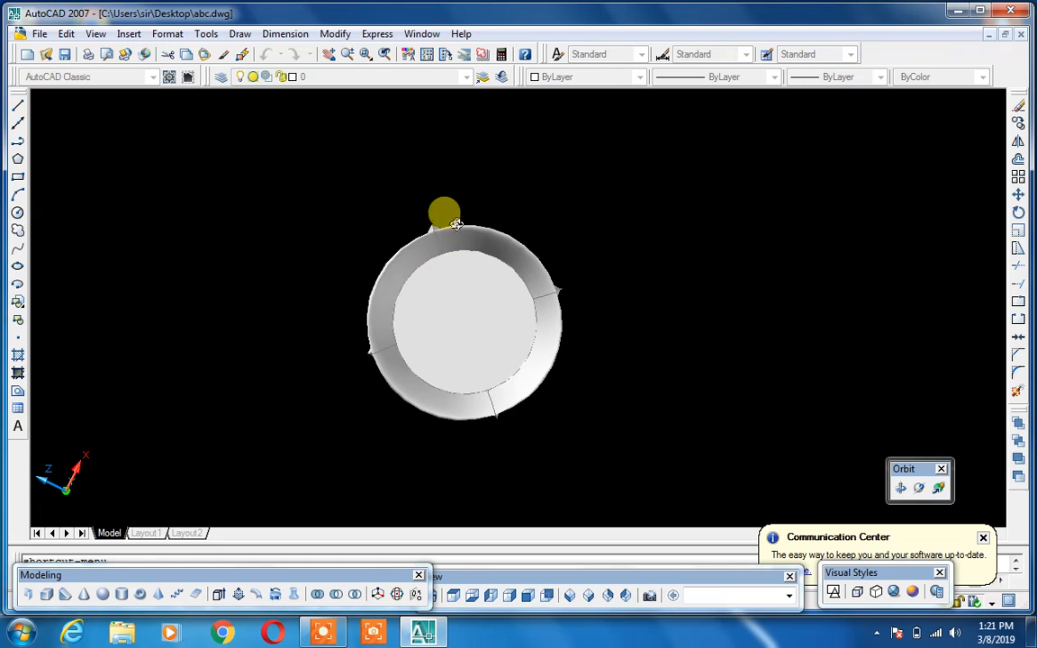
left_click_drag(457, 223, 466, 329)
left_click_drag(474, 370, 532, 543)
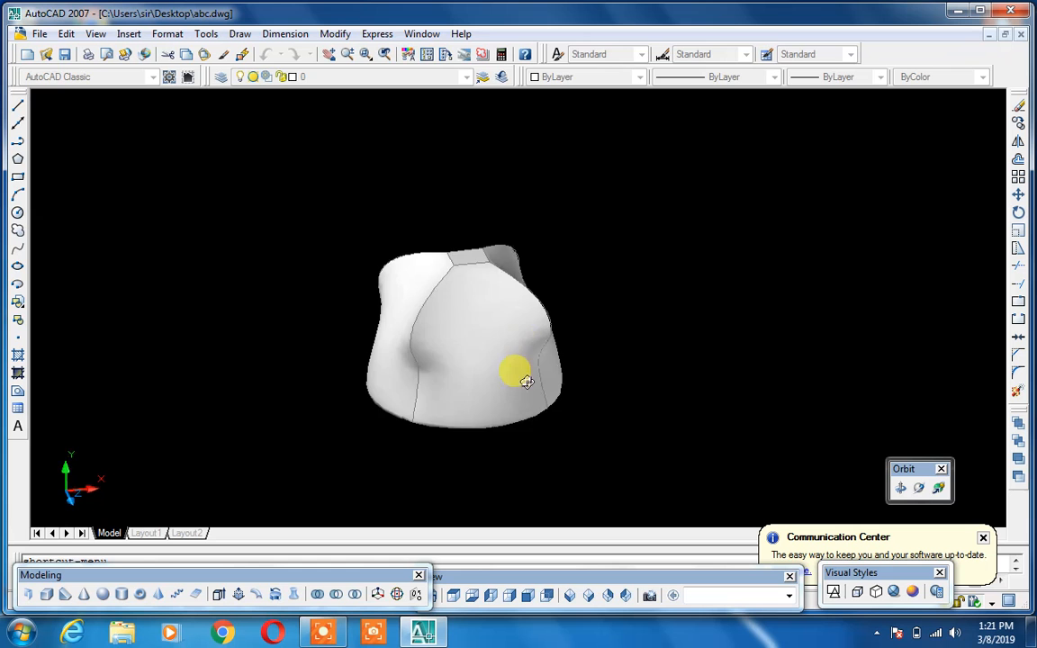
left_click_drag(536, 288, 548, 414)
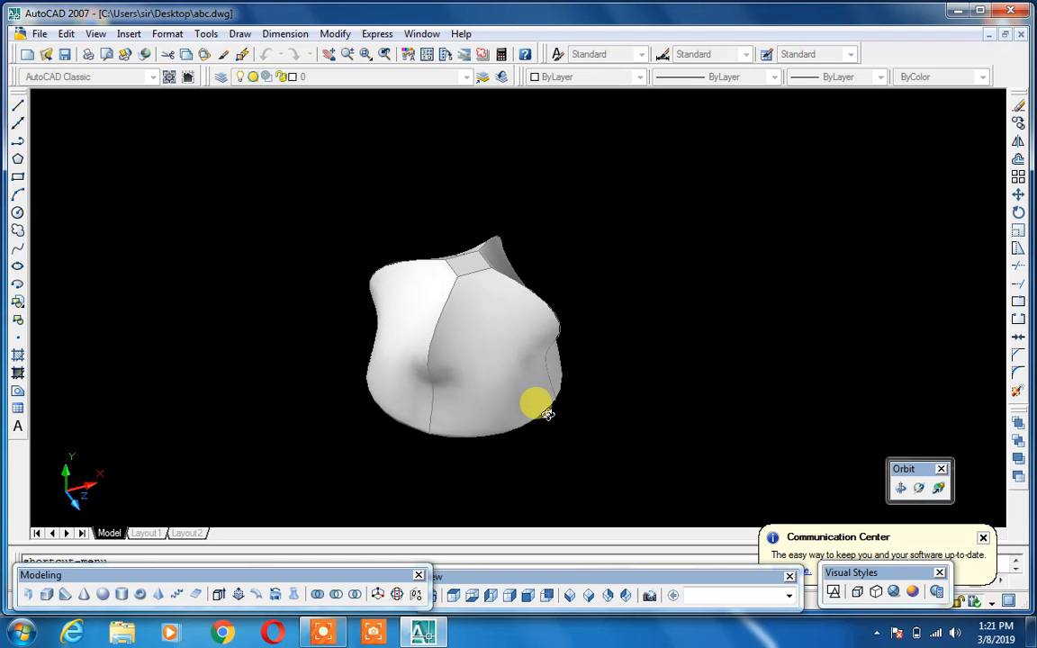
key("Escape")
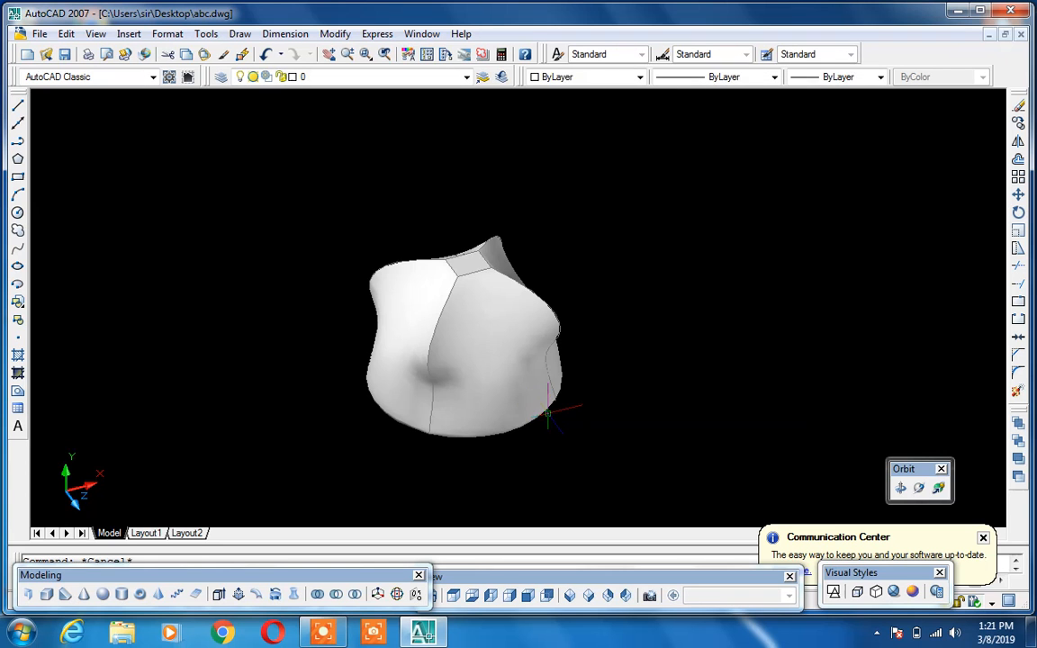
Step: Undo the orbit, the loft and the preceding pan and zoom
key("ctrl+z")
key("ctrl+z")
key("ctrl+z")
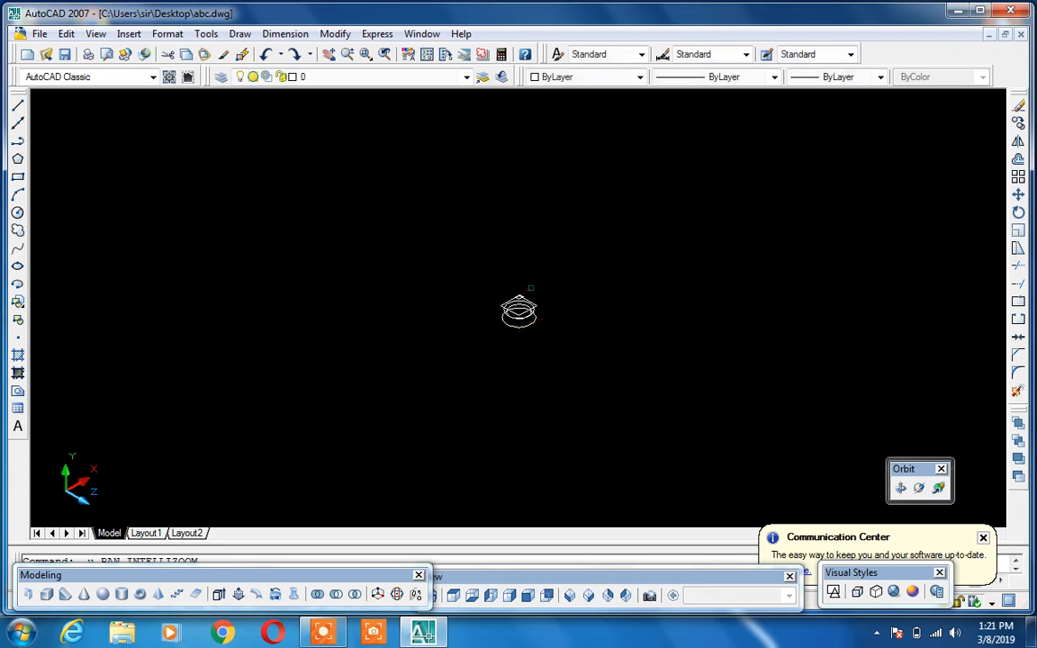
scroll(525, 277, "up", 3)
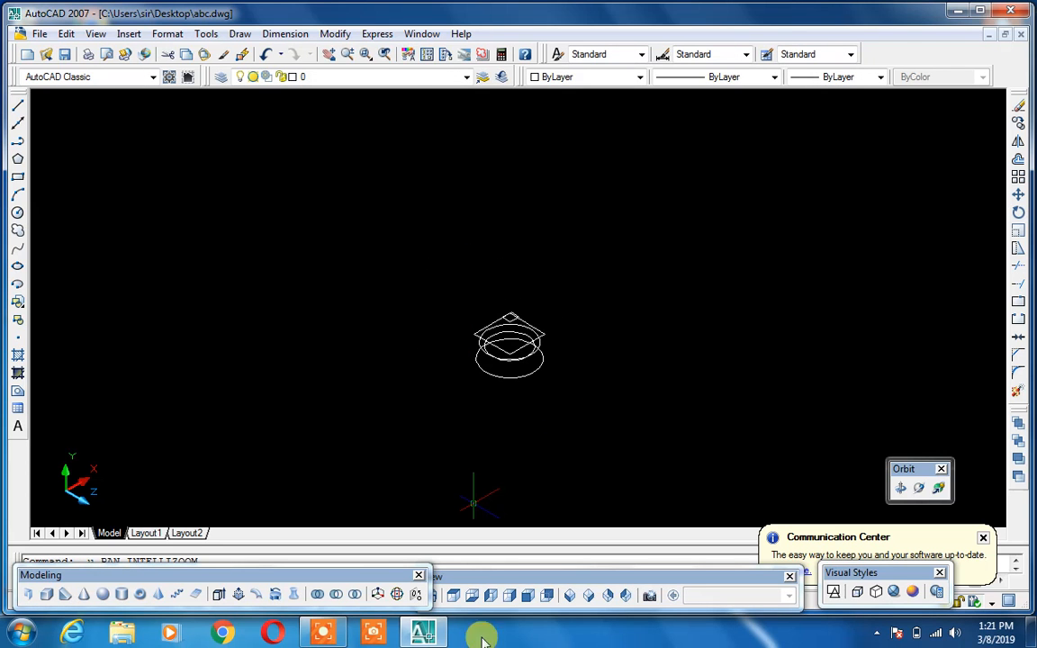
Step: Set the top view and erase all the circular and square profiles
left_click(455, 595)
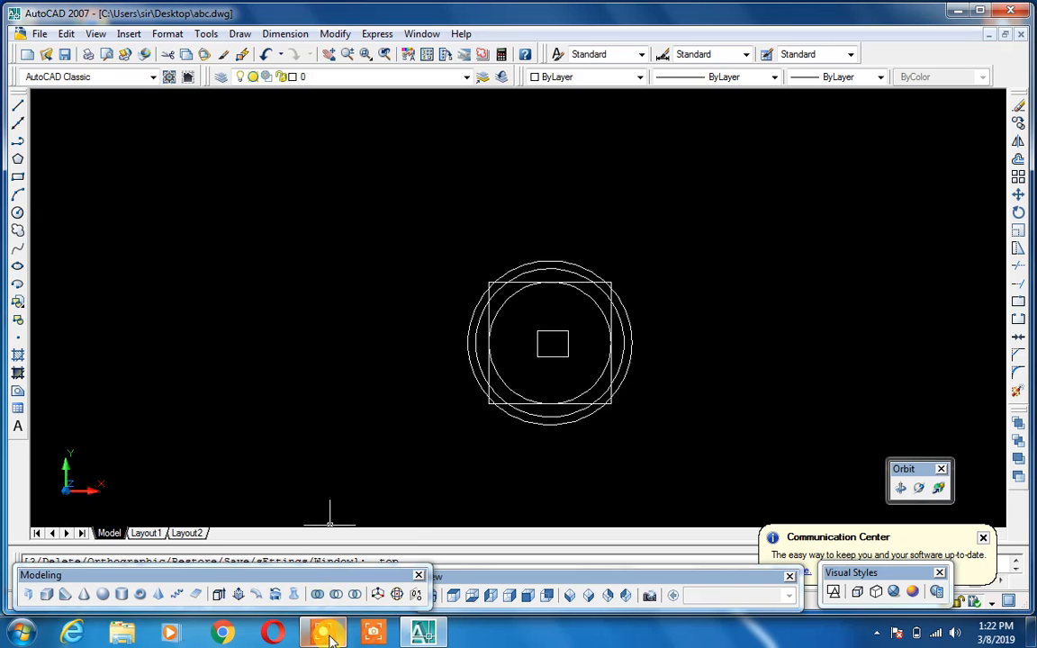
left_click(374, 425)
key("Escape")
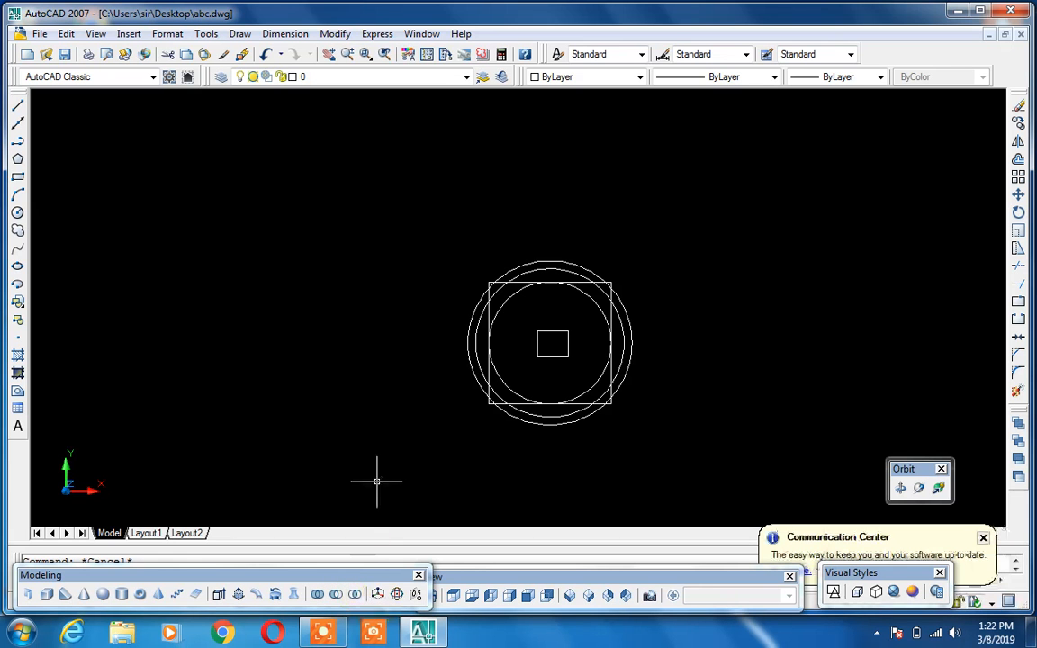
left_click(687, 215)
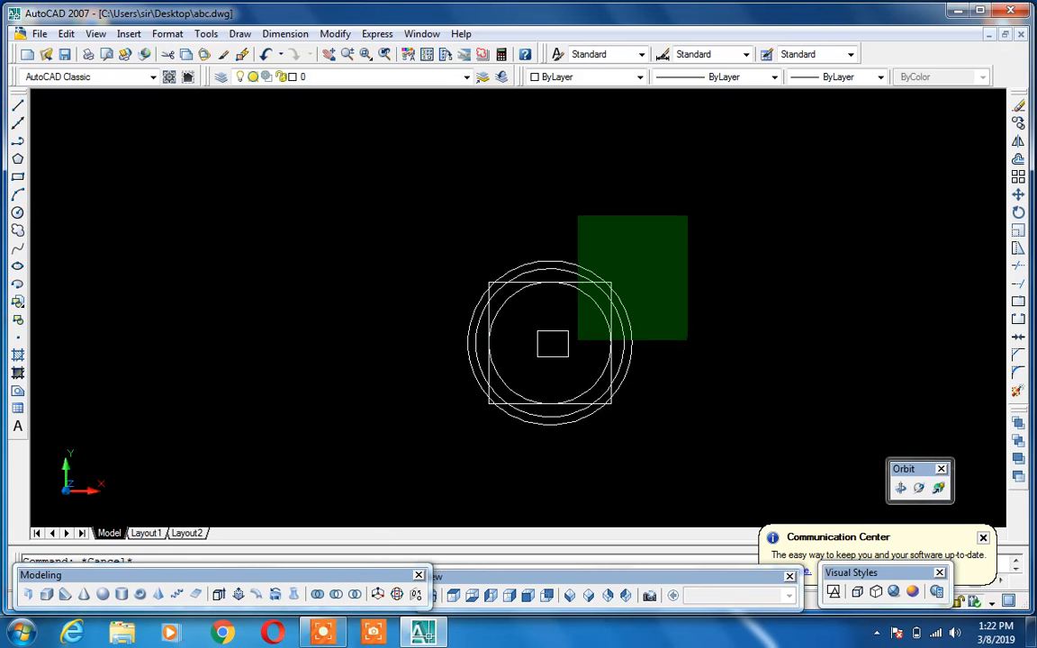
left_click(432, 477)
key("Delete")
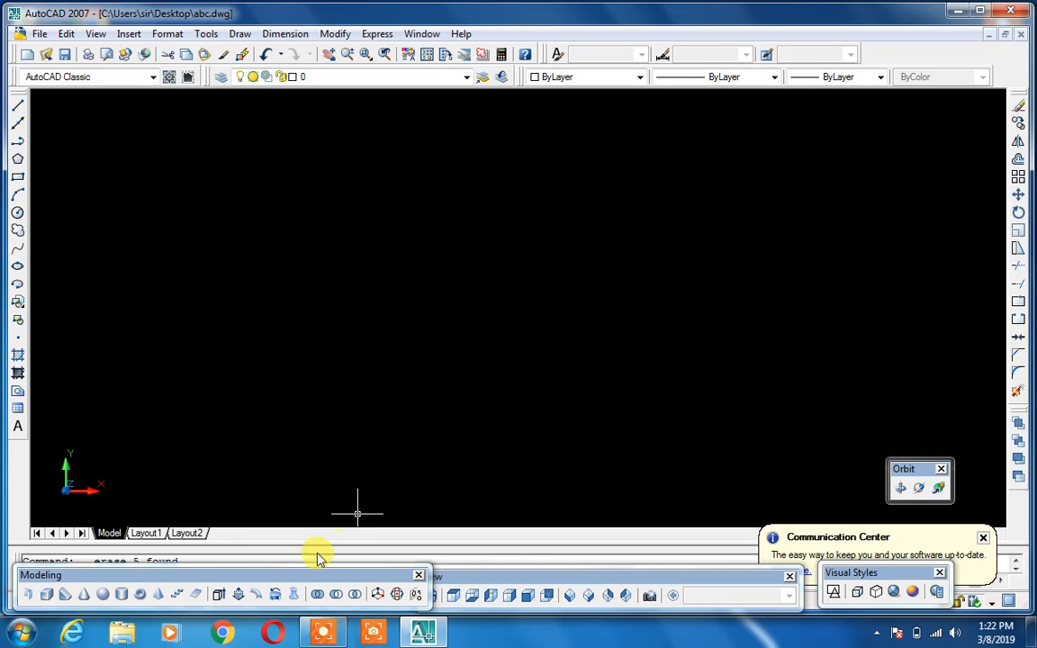
Step: Set the southwest isometric view and create a solid box about 35' high in the empty drawing
left_click(569, 596)
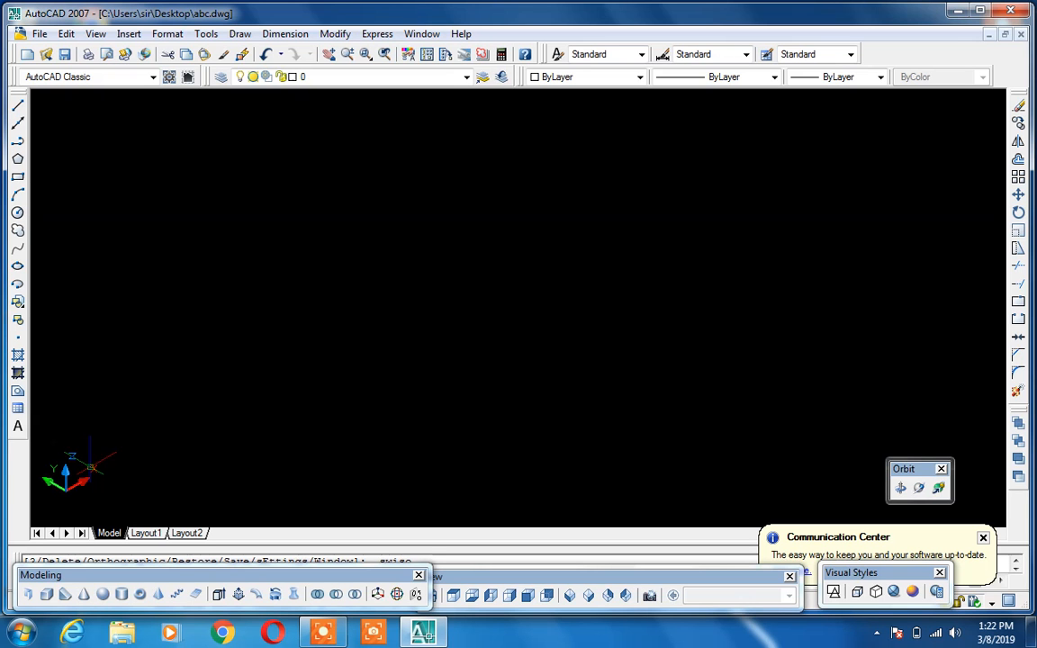
left_click(47, 595)
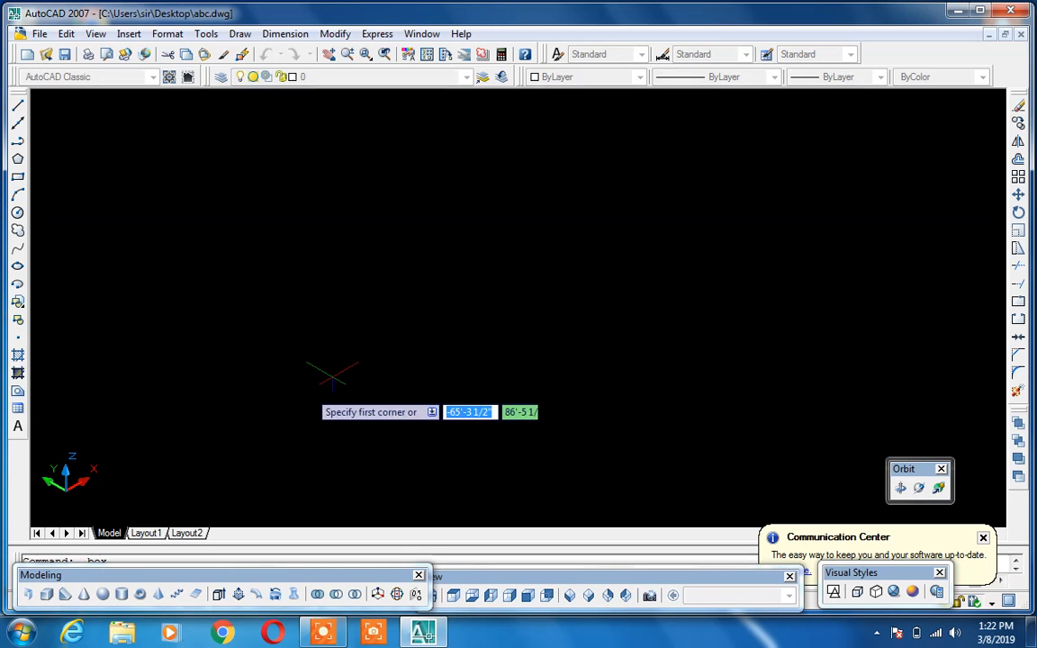
left_click(392, 333)
left_click(392, 457)
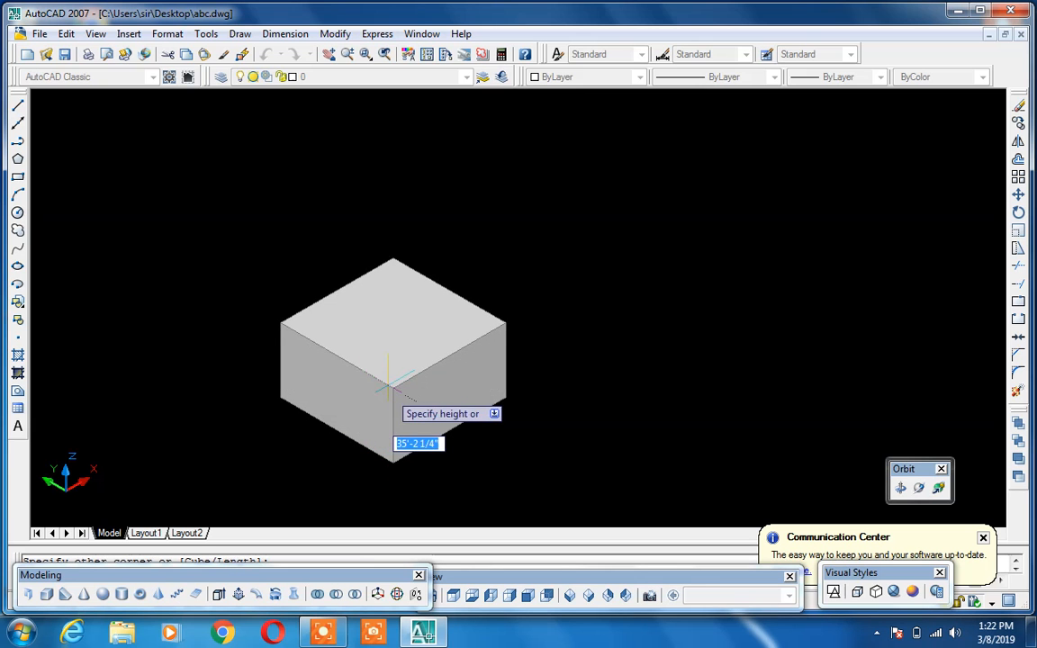
left_click(401, 382)
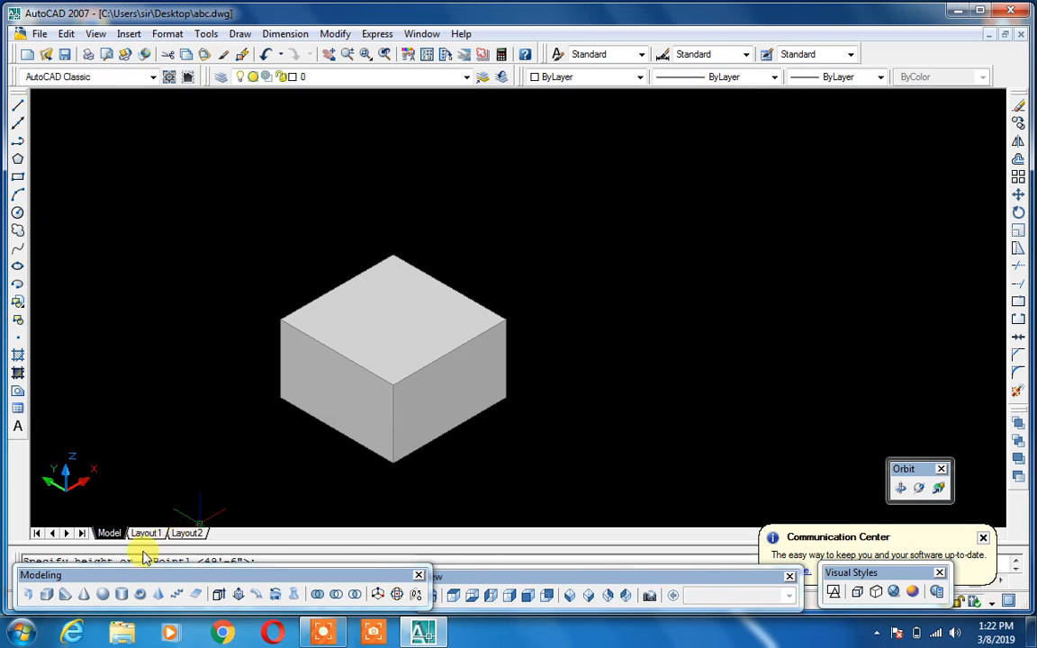
Step: Create a second, taller solid box against the first, starting from its lowest front corner
left_click(47, 594)
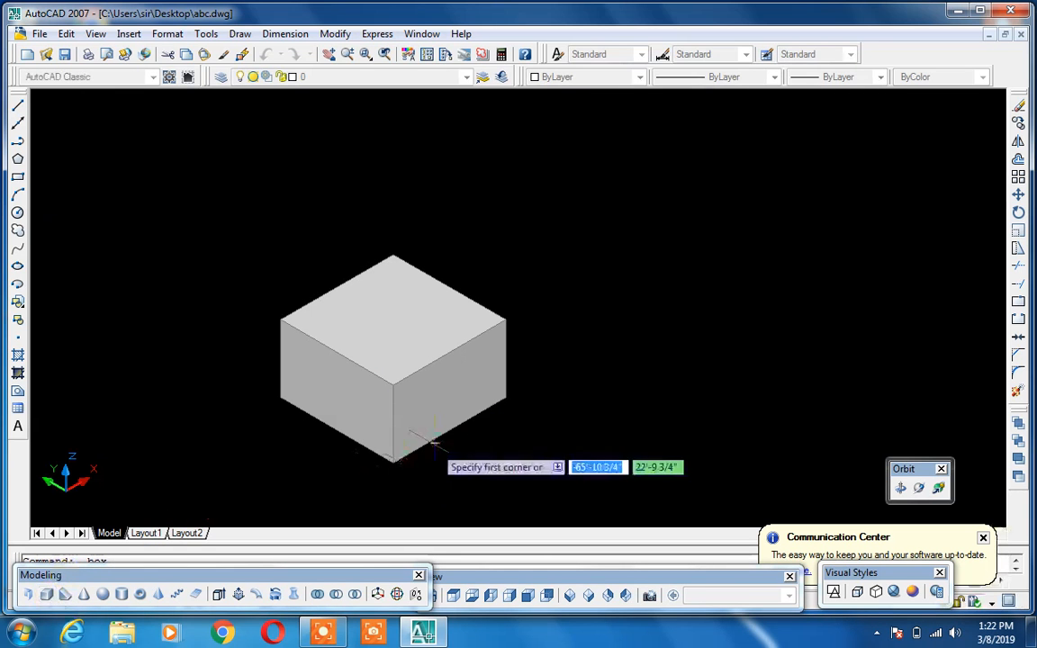
left_click(392, 462)
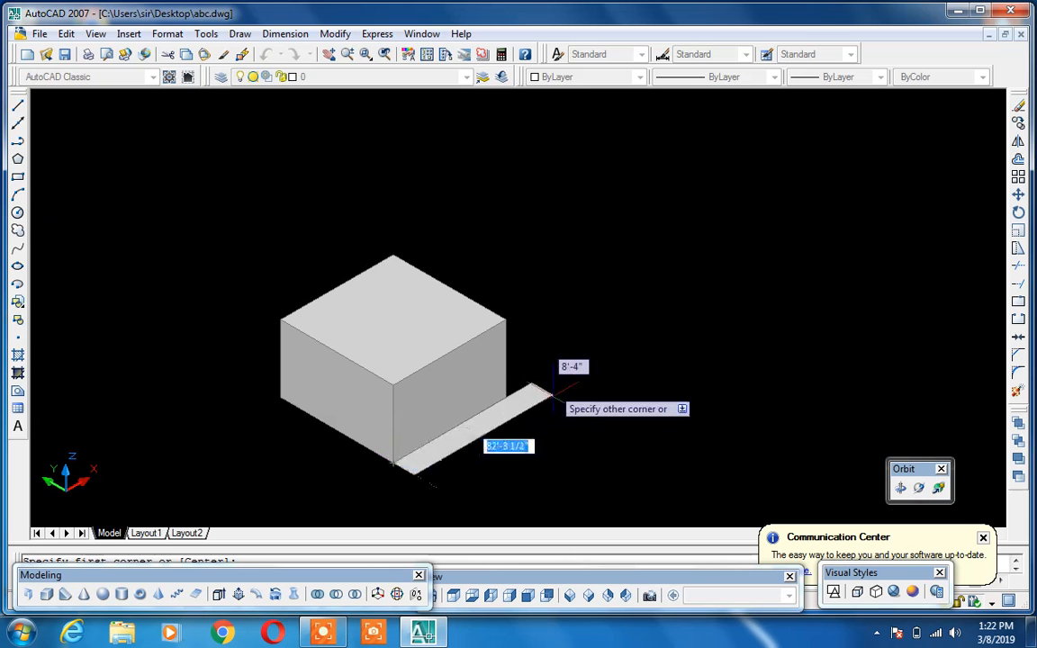
left_click(569, 439)
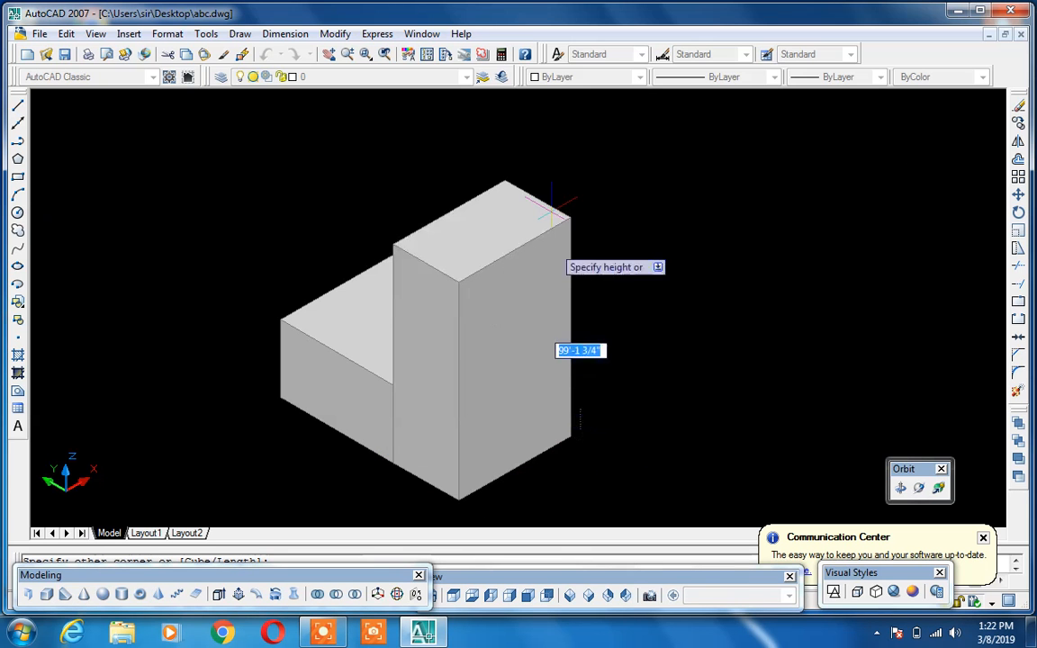
left_click(549, 204)
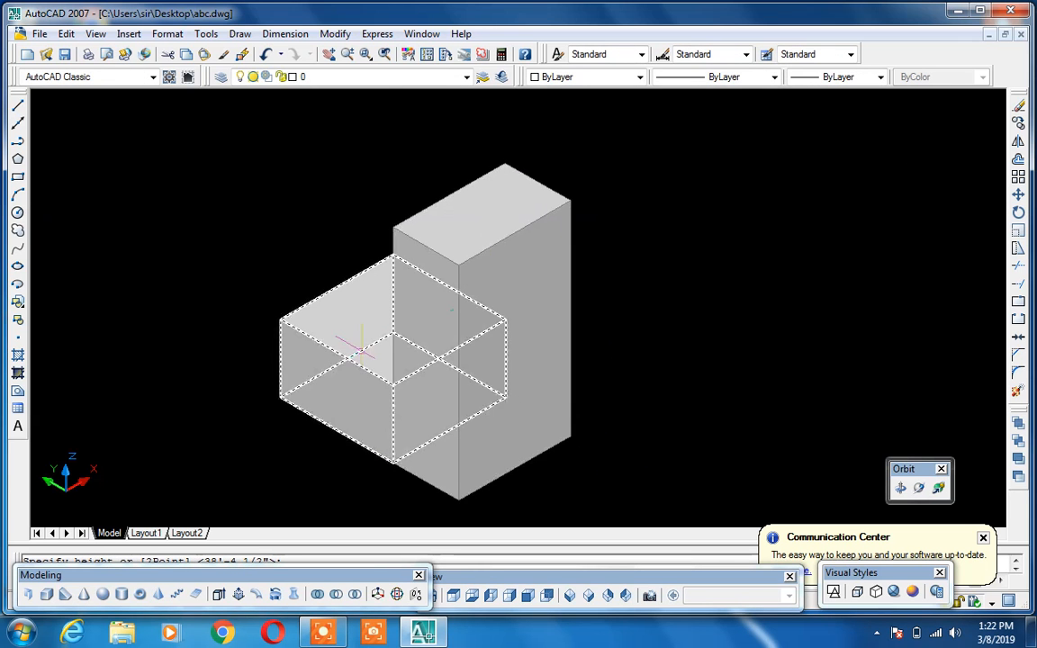
left_click(363, 383)
scroll(363, 382, "up", 2)
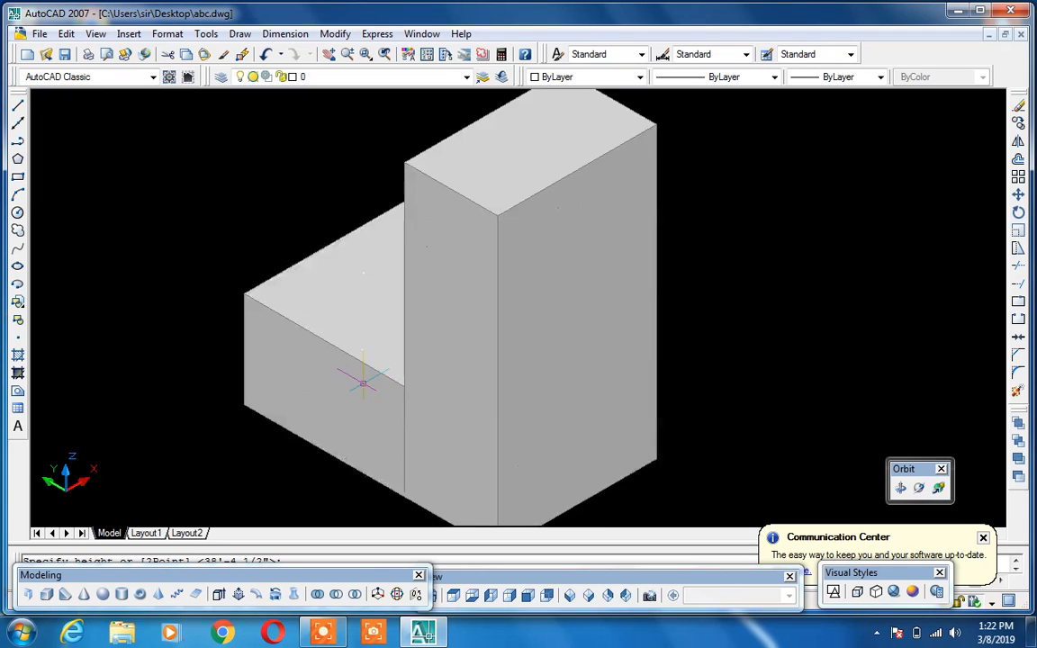
scroll(363, 383, "down", 3)
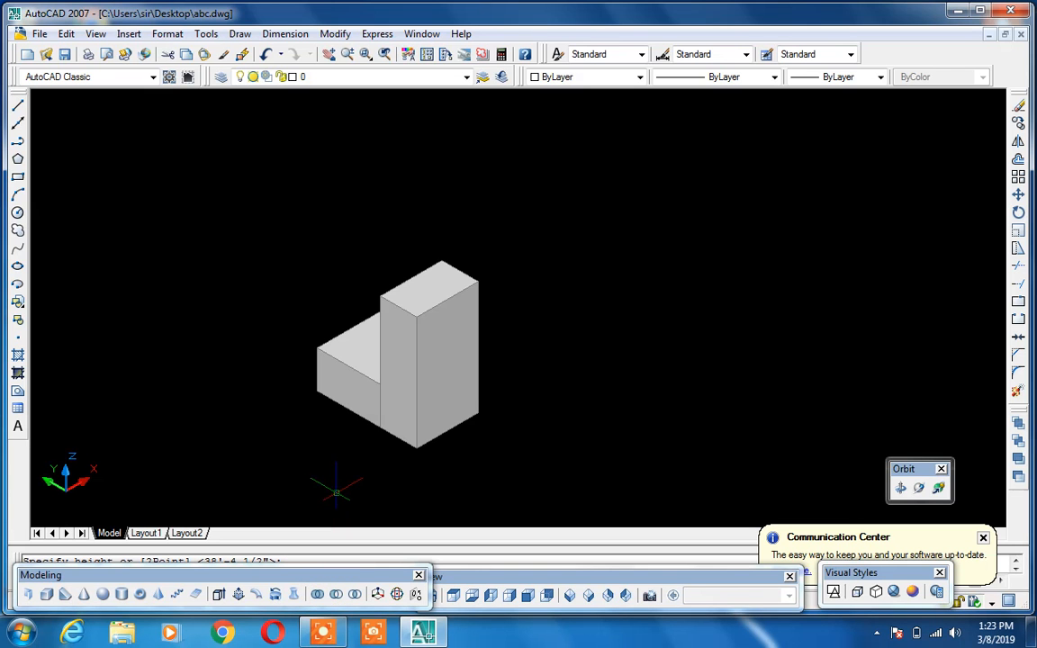
Step: Unite the low box and the tall box into one solid with Union
type("ni")
key("Return")
key("Escape")
type("uni")
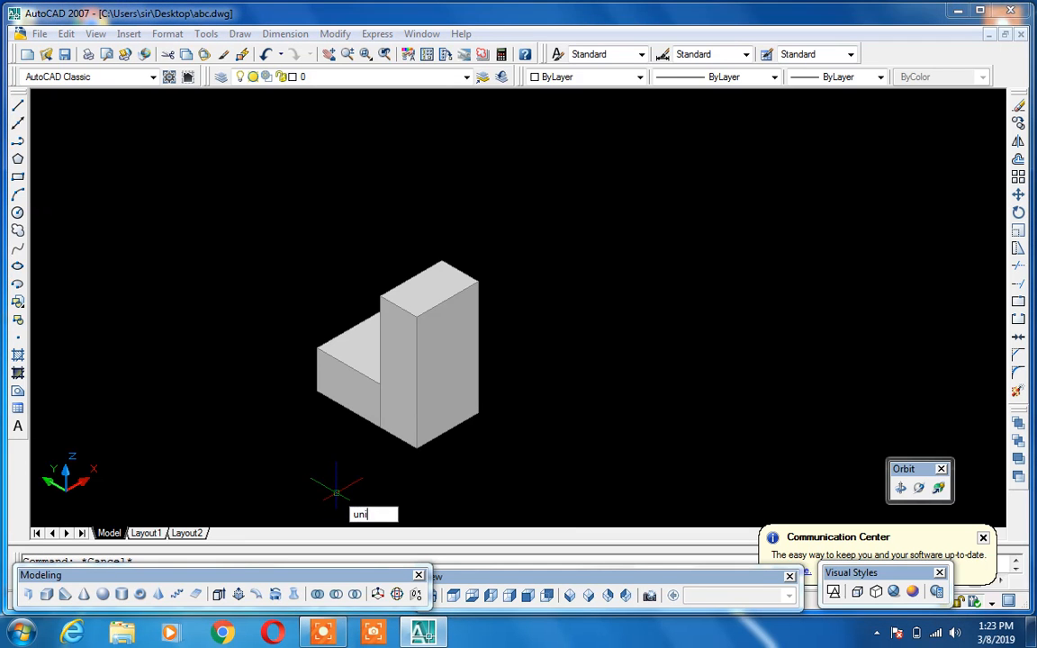
key("Return")
left_click(349, 406)
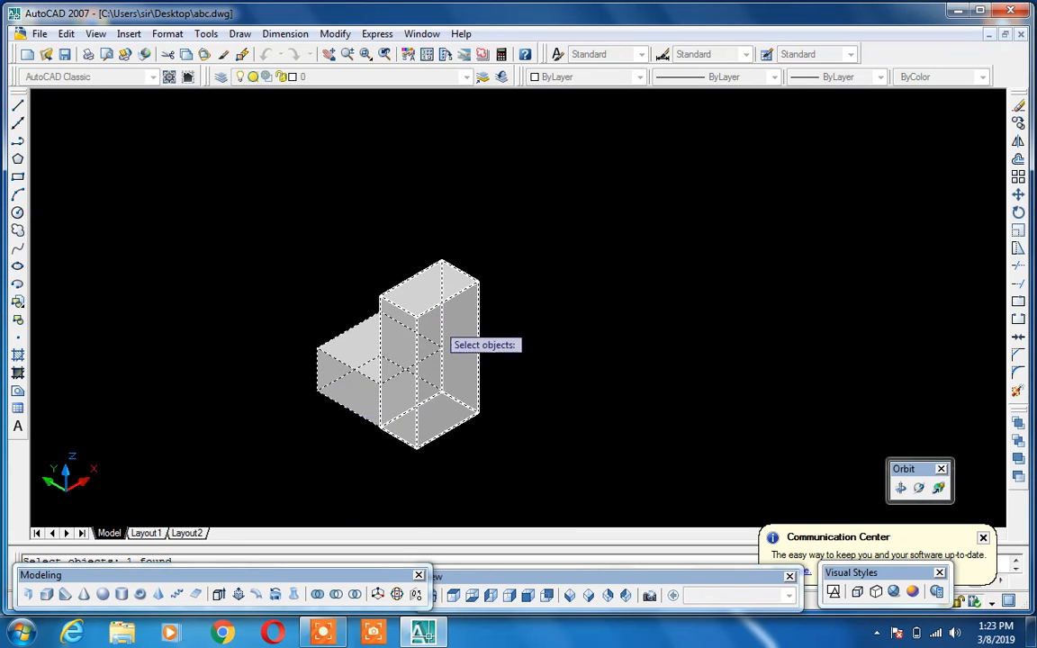
left_click(442, 317)
key("Return")
key("Return")
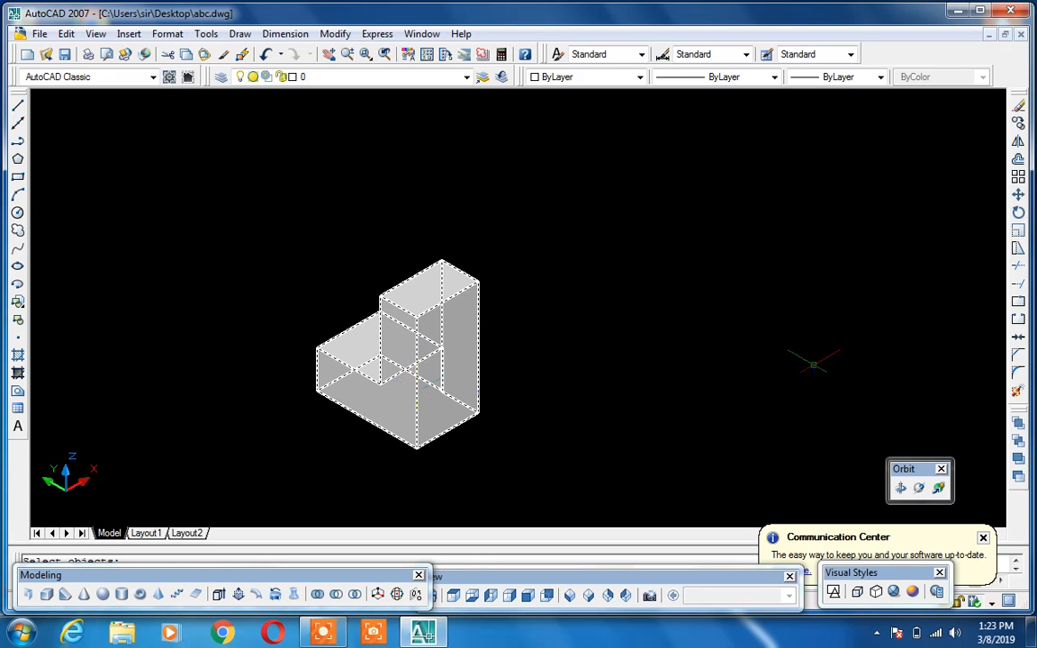
Step: Display the Solid Editing tools and try to separate the united L-shaped solid with Separate
left_click(902, 489)
left_click_drag(521, 435, 692, 440)
key("Escape")
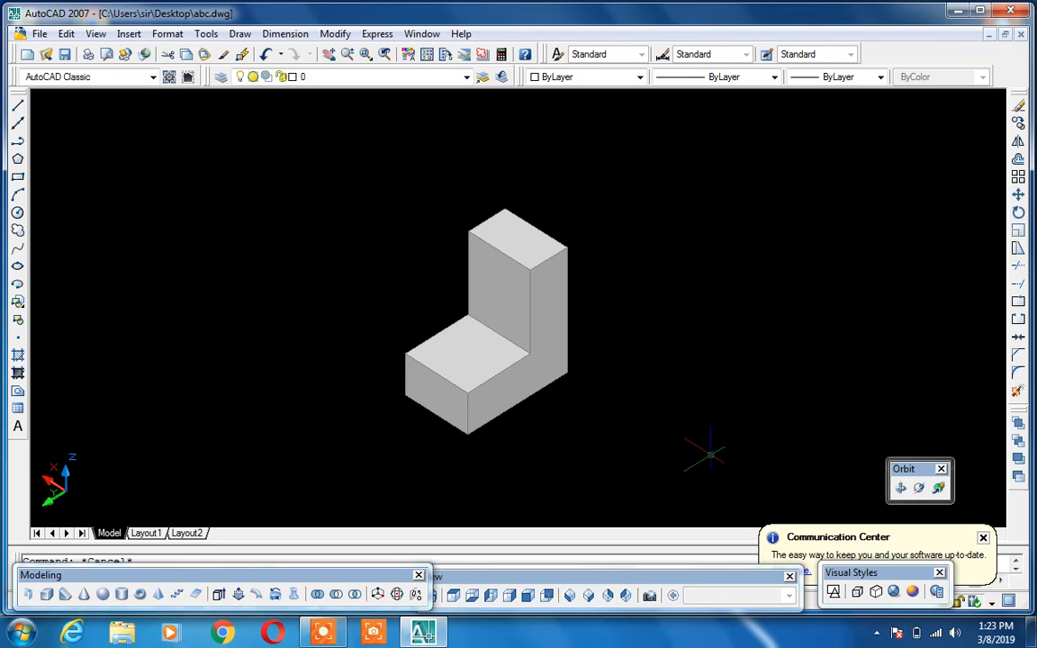
right_click(320, 52)
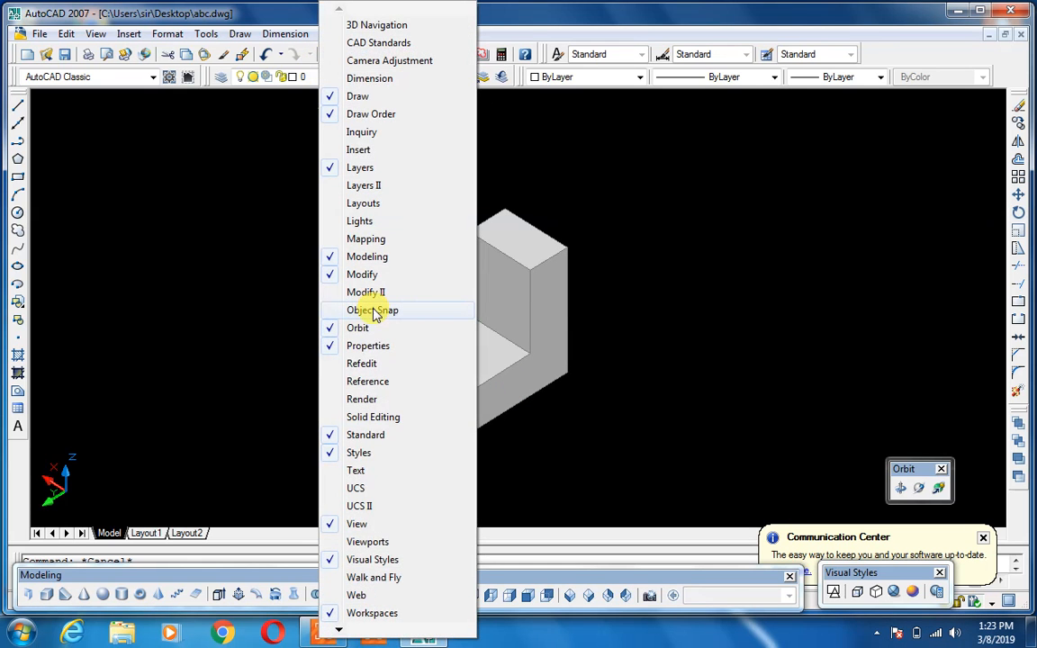
left_click(360, 419)
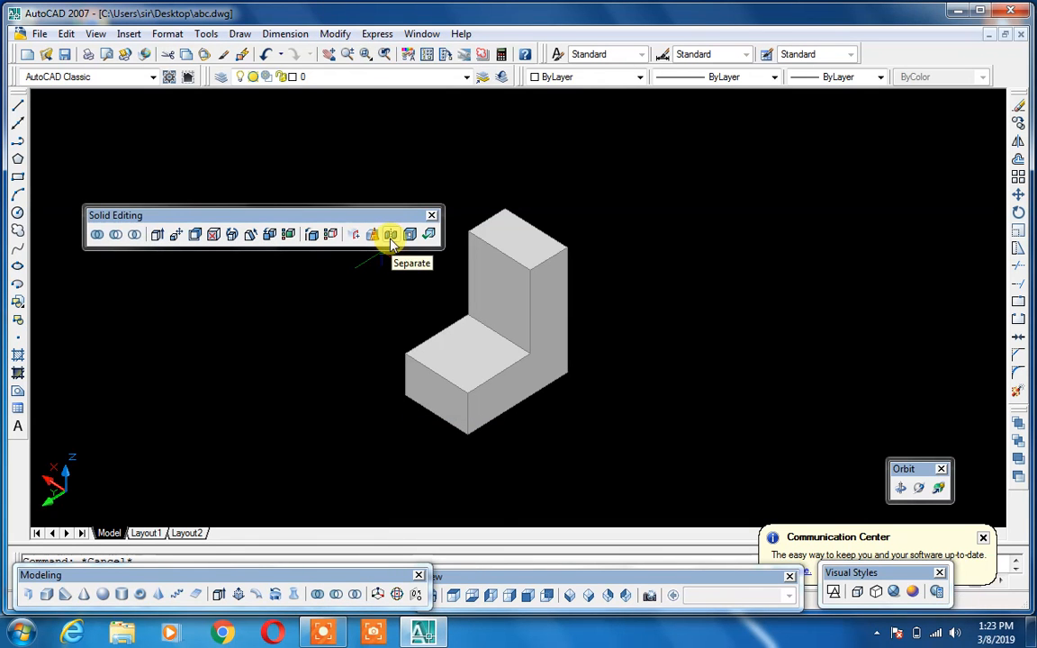
left_click(391, 236)
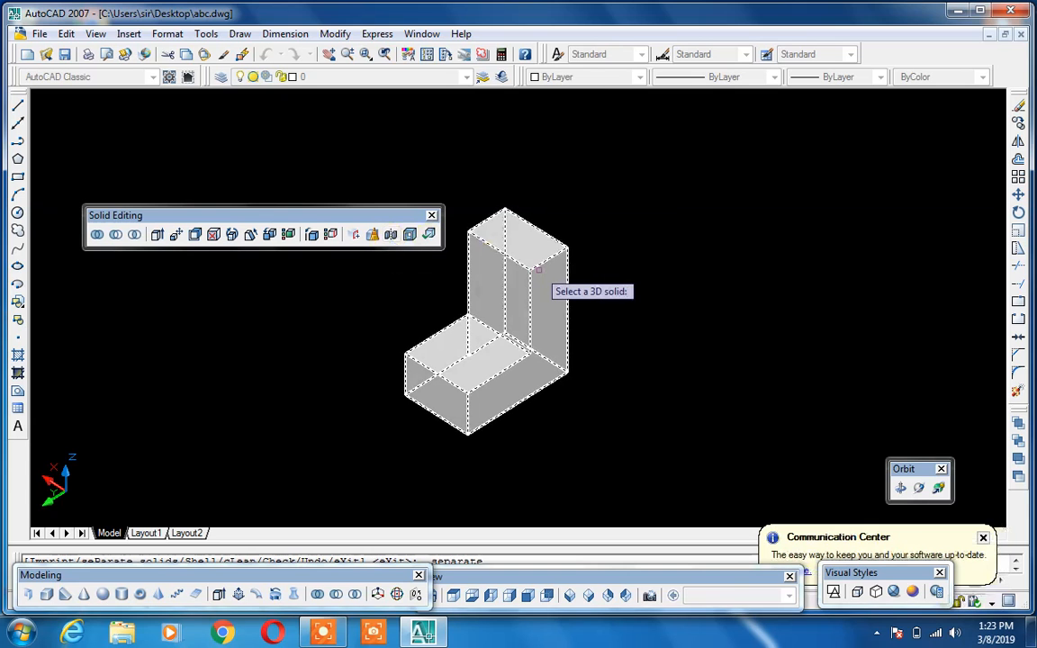
left_click(538, 270)
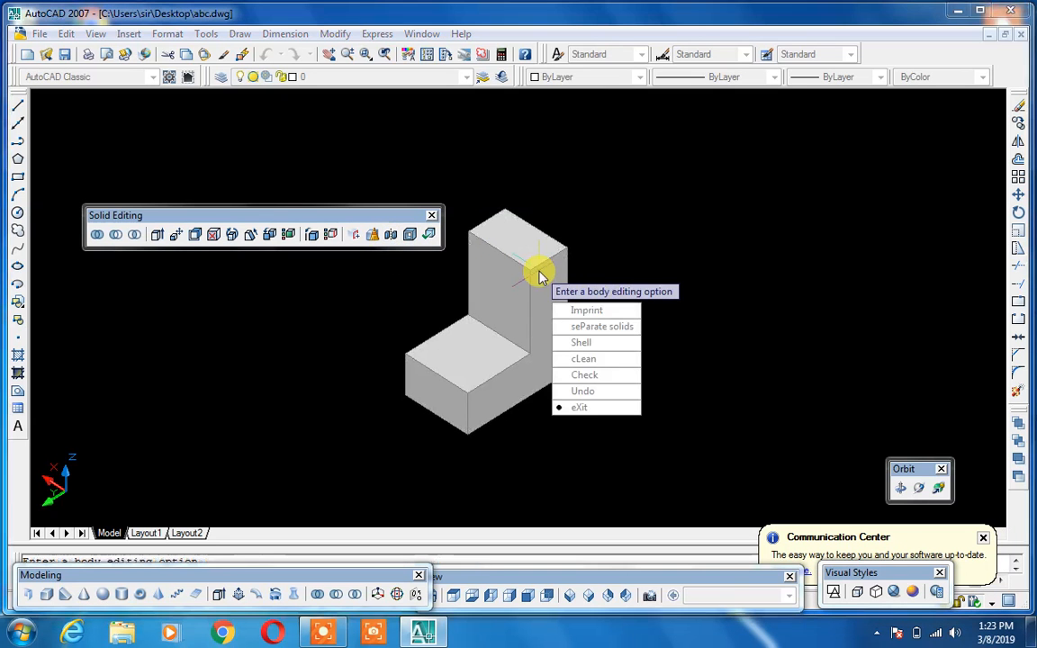
left_click(591, 327)
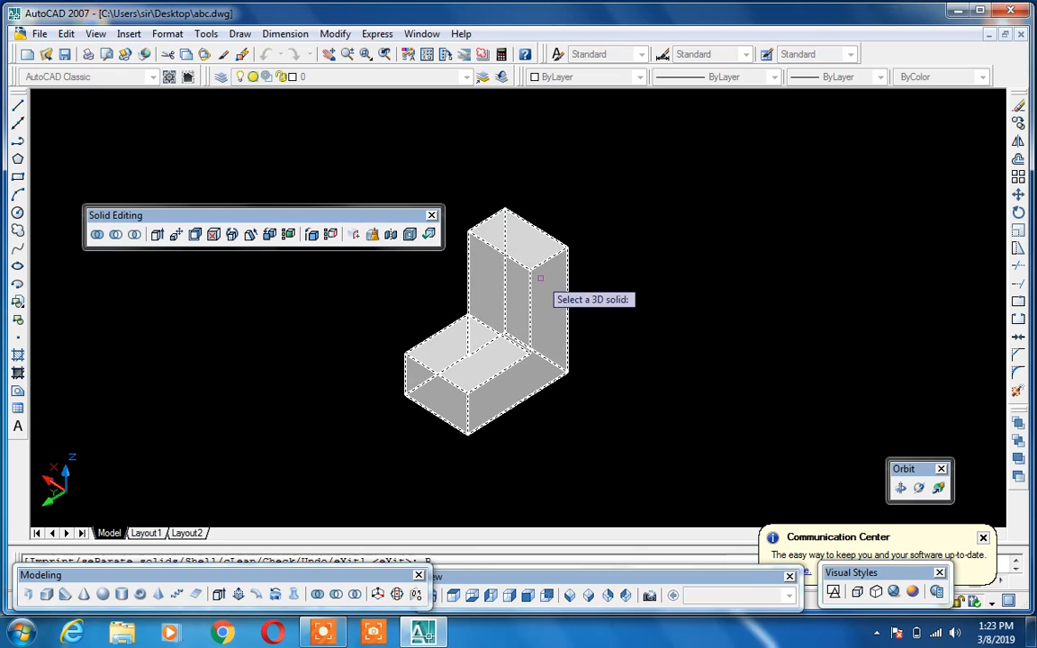
key("Escape")
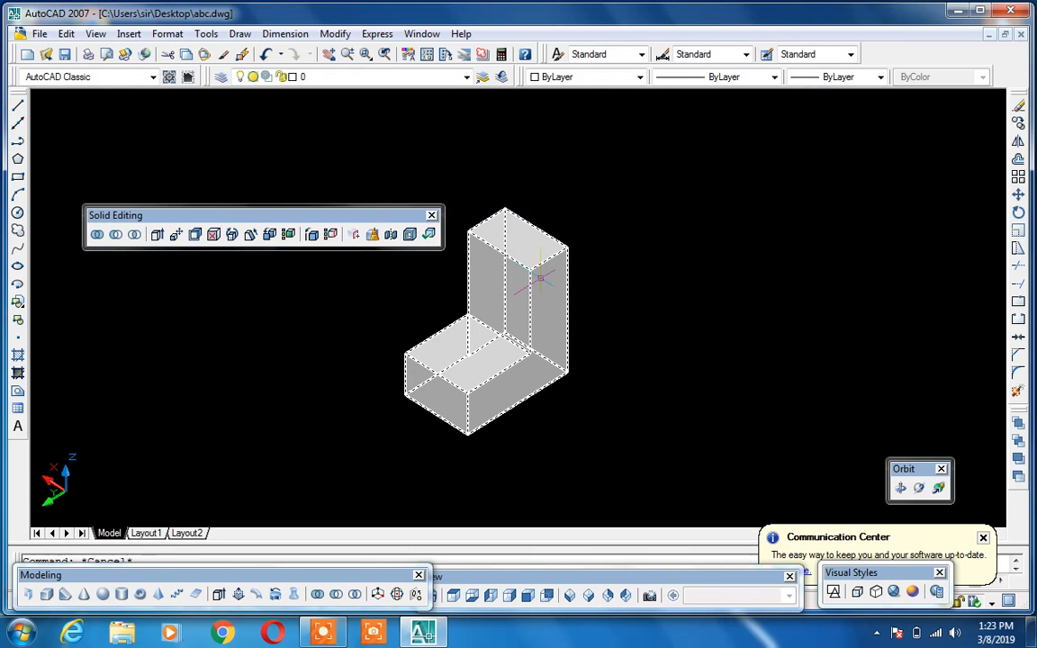
Step: Move the tall box component of the united solid away from the low box, using its lower front corner as base point
type("m")
key("Return")
left_click(540, 293)
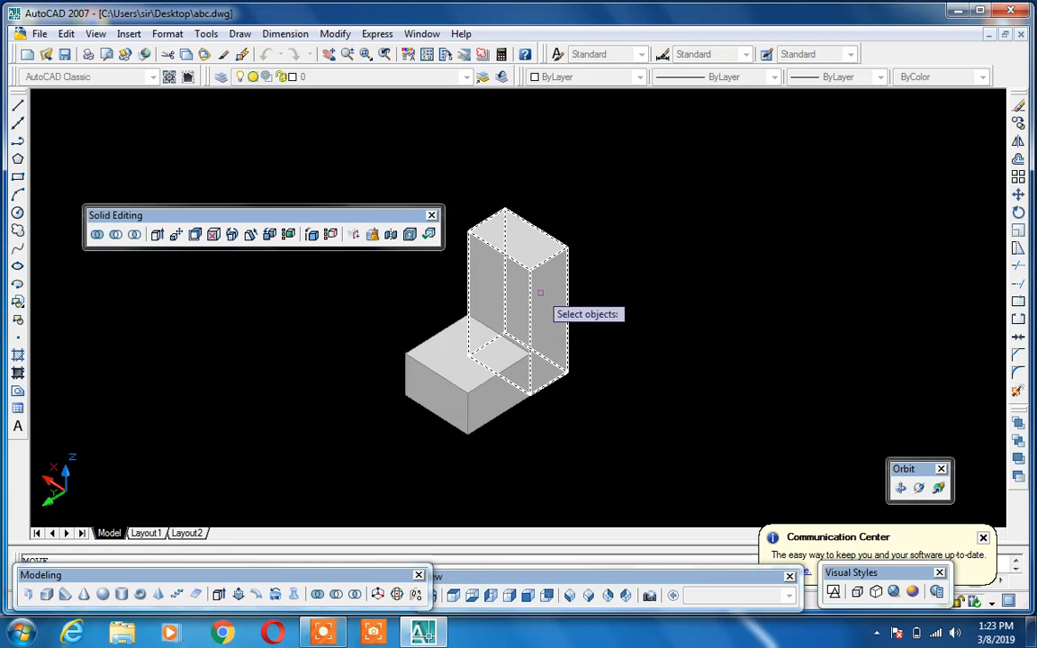
left_click(530, 336)
key("Return")
left_click(532, 393)
left_click(615, 346)
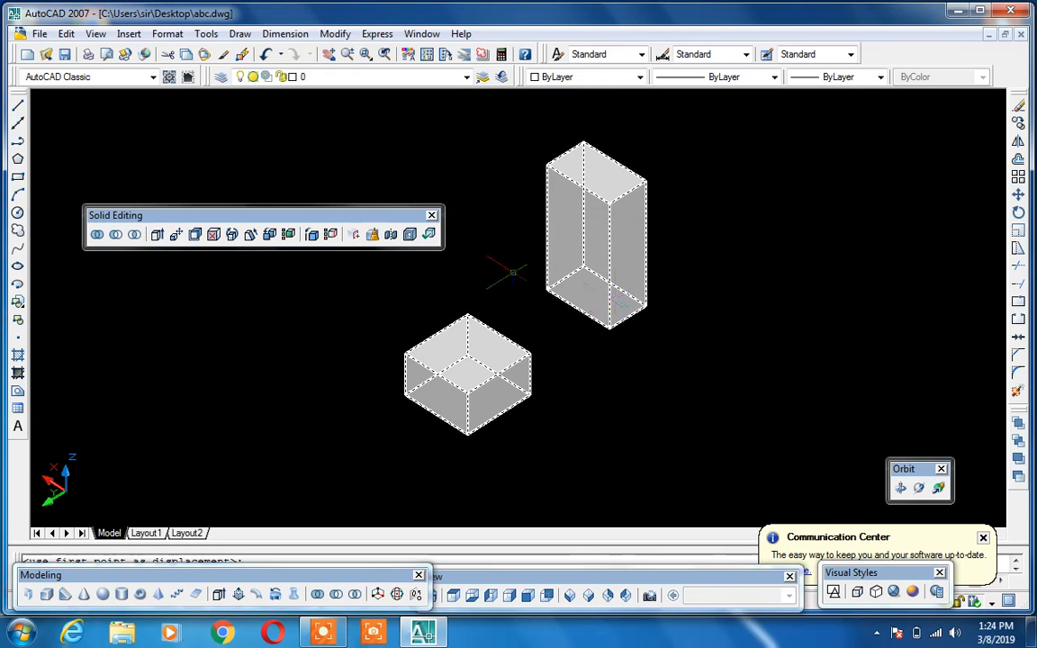
Step: Separate the combined solid with its two disjoint boxes into independent solids
left_click(391, 236)
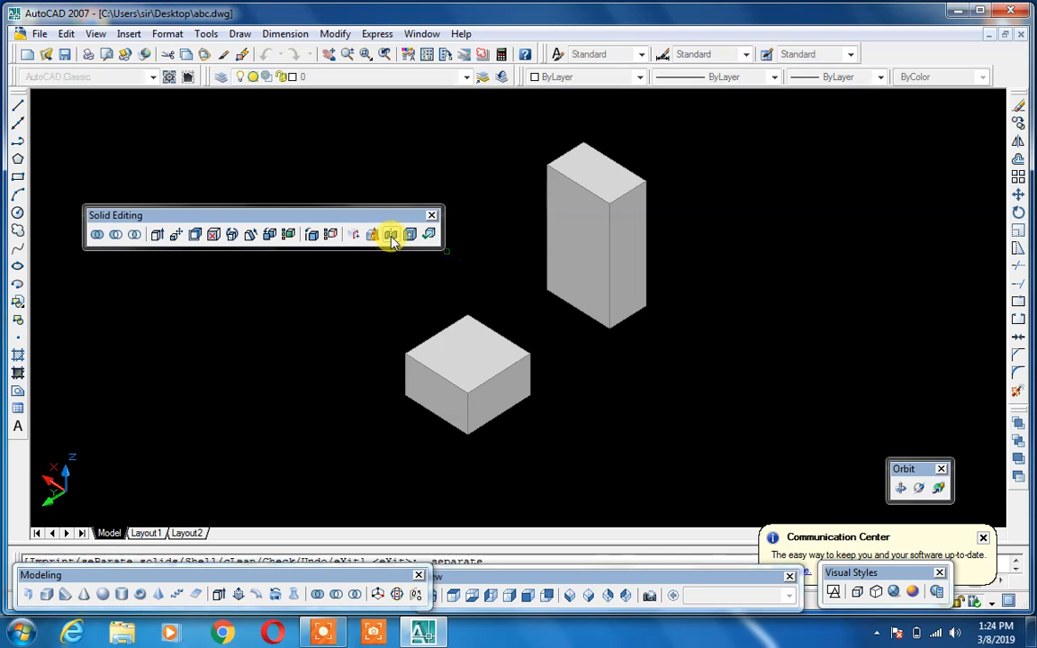
left_click(467, 359)
left_click(510, 414)
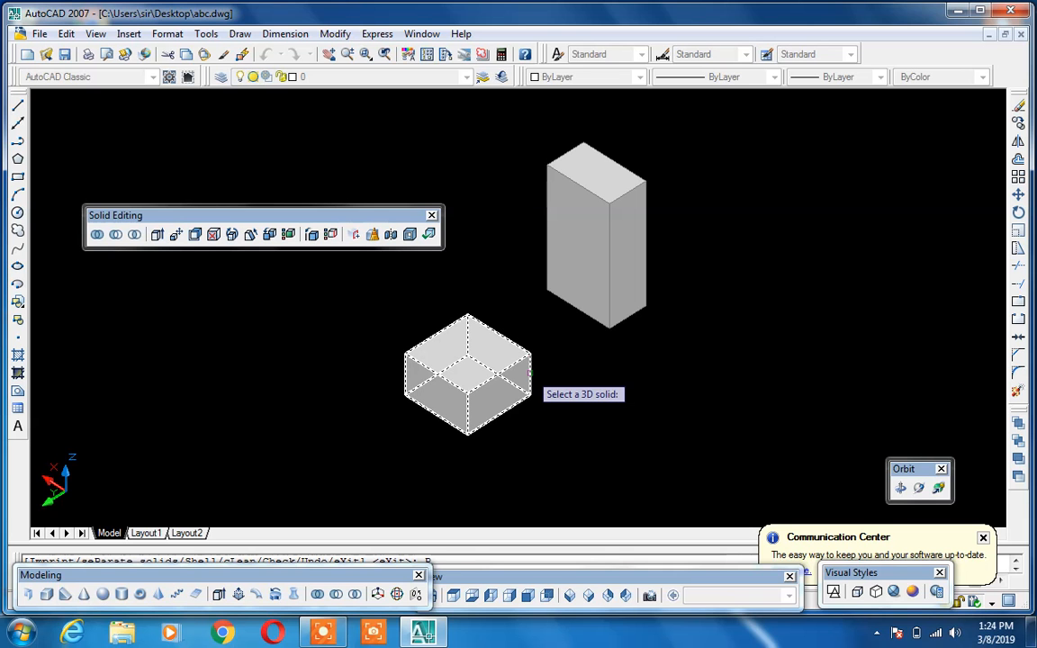
key("Escape")
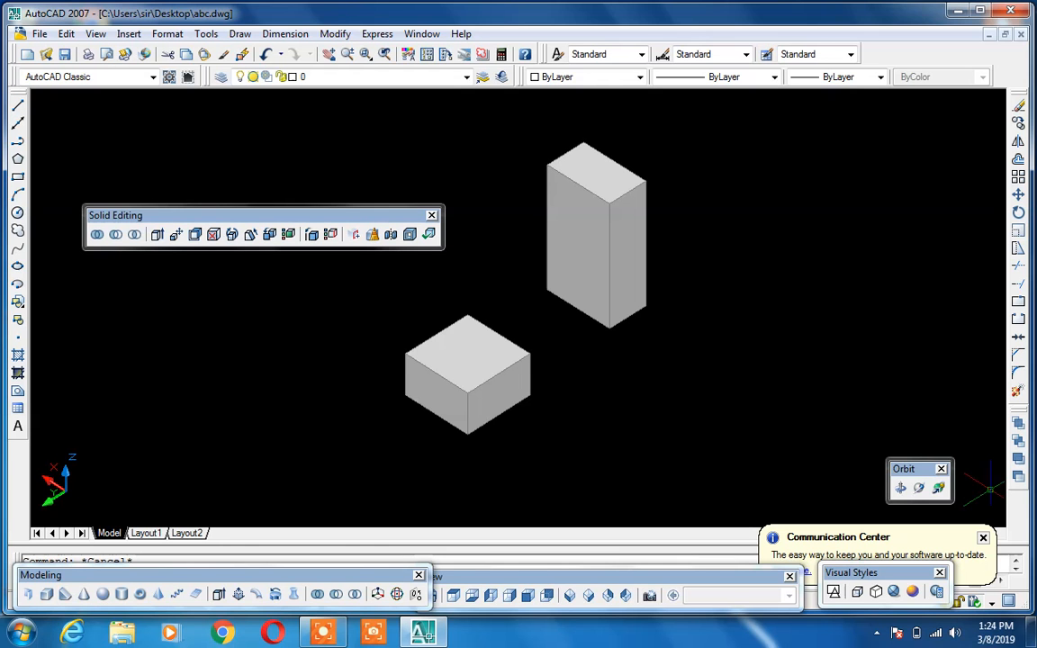
Step: Dismiss the Communication Center notification and hide the Solid Editing tools
left_click(983, 538)
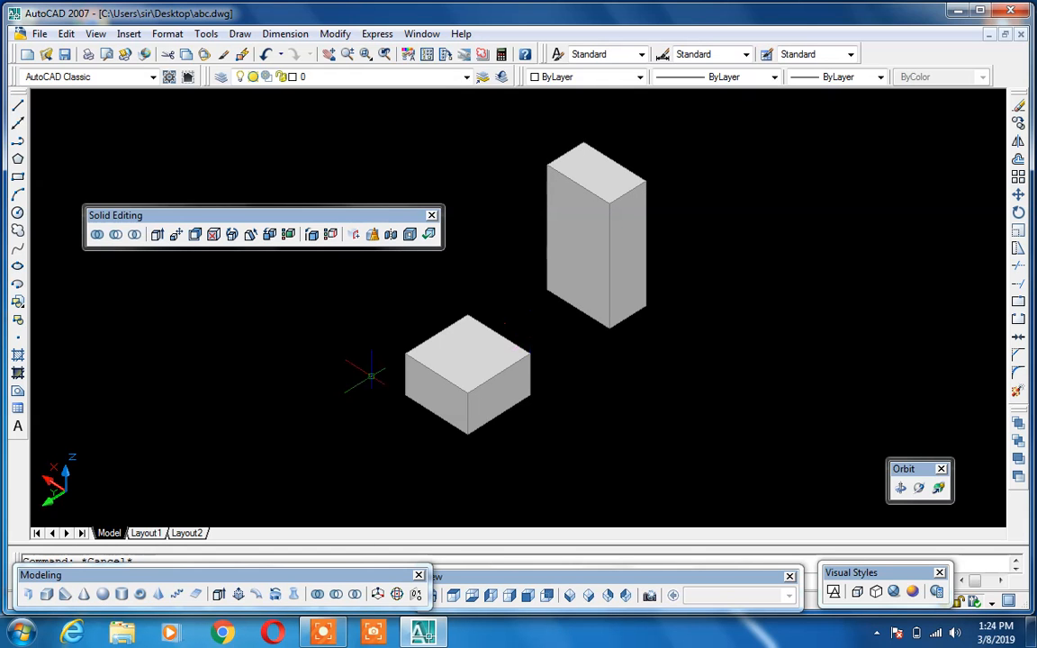
mouse_move(333, 617)
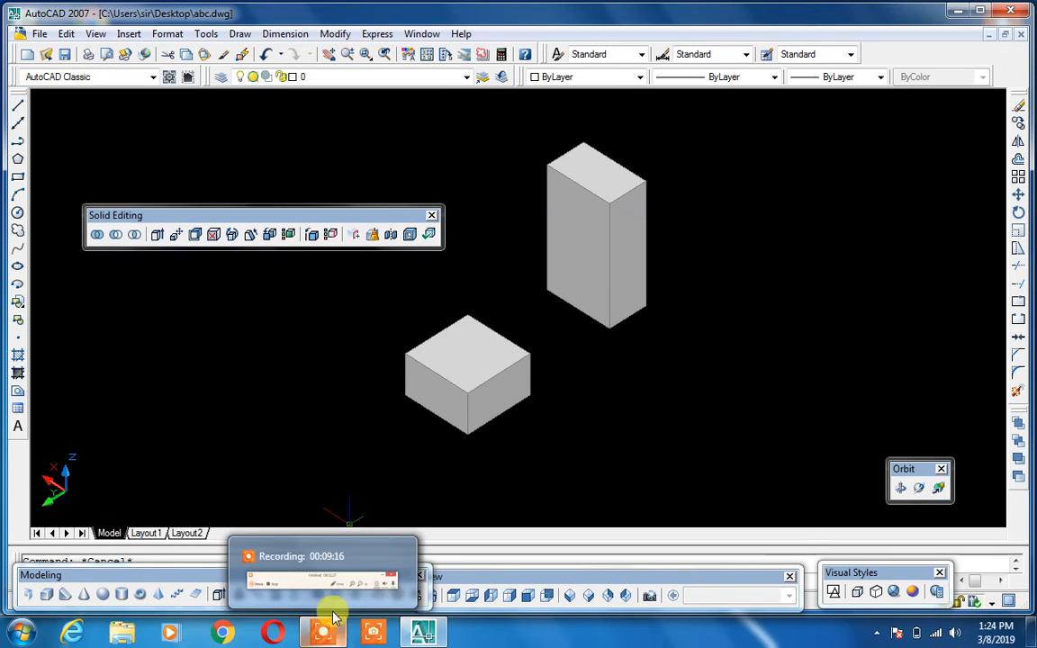
left_click(351, 446)
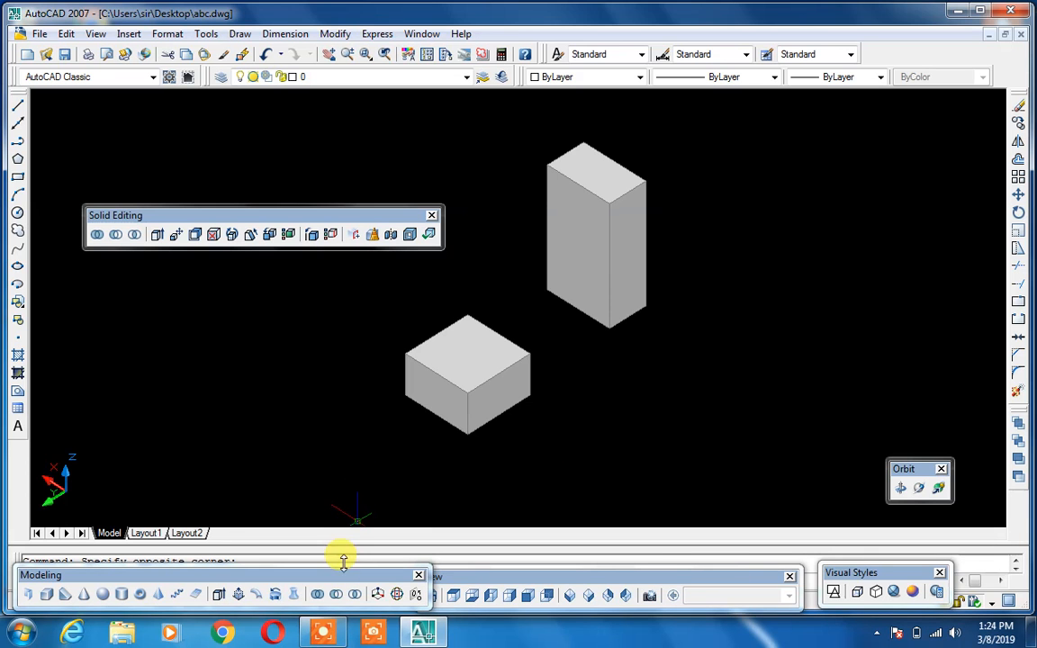
left_click(432, 219)
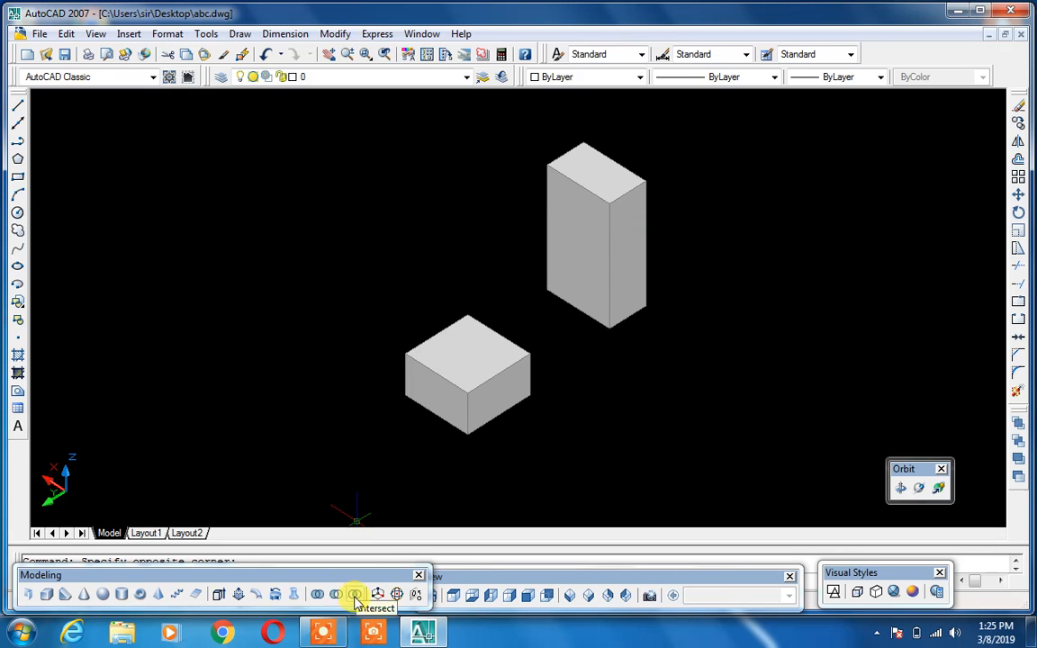
left_click(399, 596)
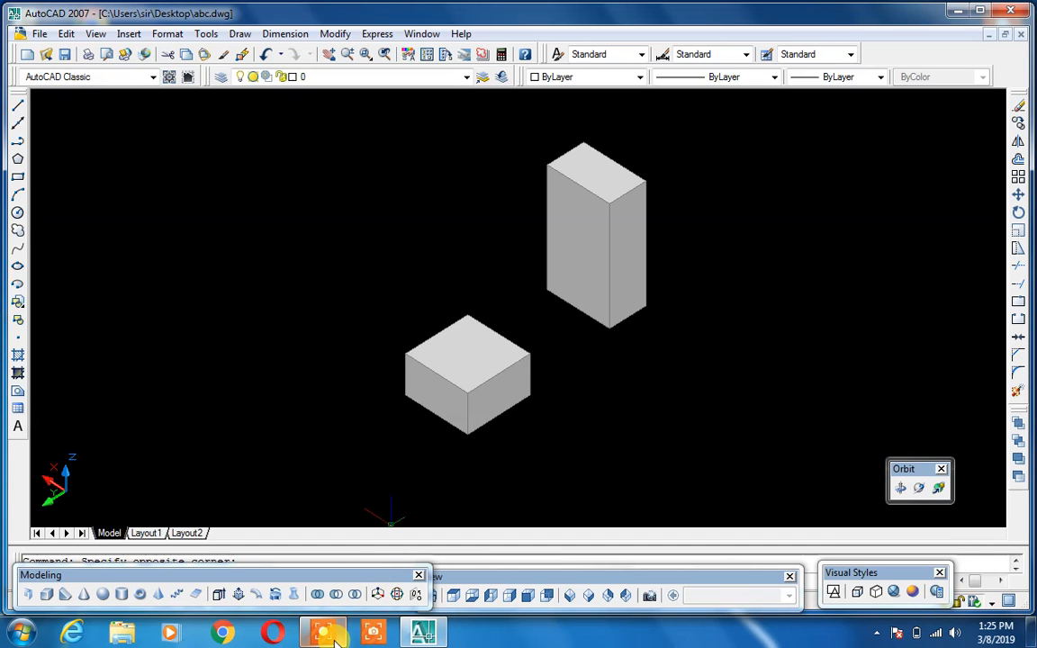
mouse_move(332, 634)
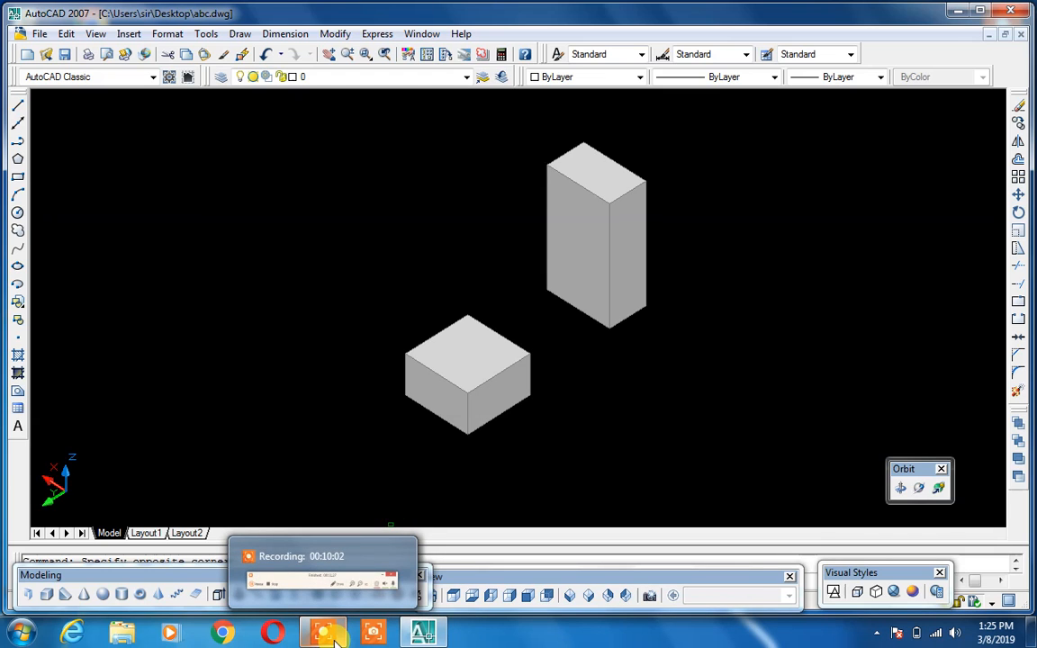